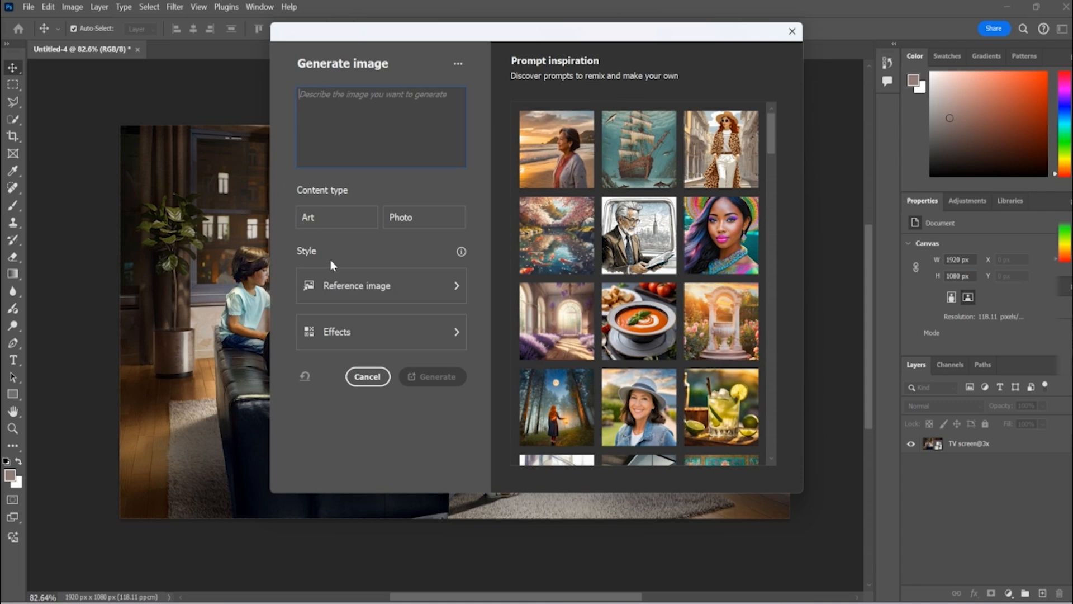
- Load the blue-toned picture of a tusked elephant from disk as the style reference image for the generation
{"action": "left_click", "coordinate": [360, 296]}
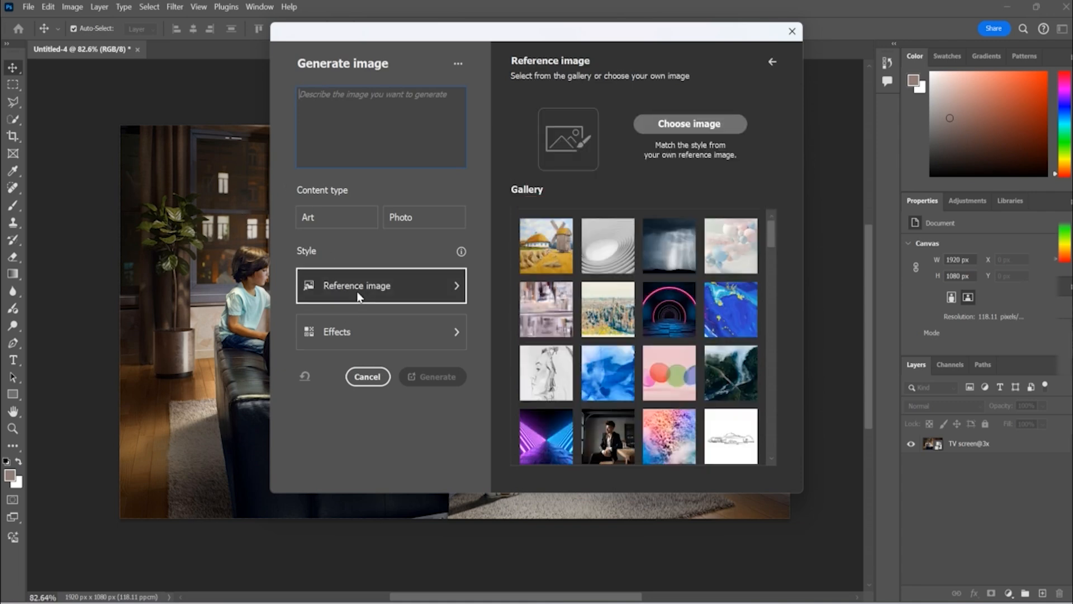
{"action": "left_click", "coordinate": [722, 116]}
{"action": "left_click", "coordinate": [609, 240]}
{"action": "left_click", "coordinate": [772, 378]}
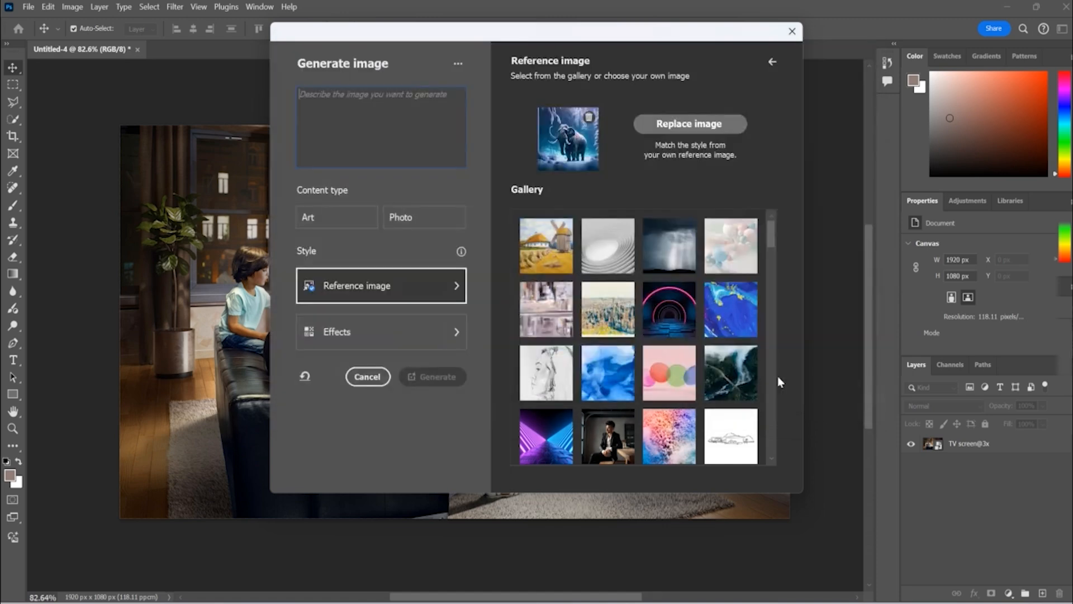
- Enter the prompt "wolf in dark light with scary" and generate the image
{"action": "left_click", "coordinate": [333, 123]}
{"action": "type", "text": "wolf in dark light with scary"}
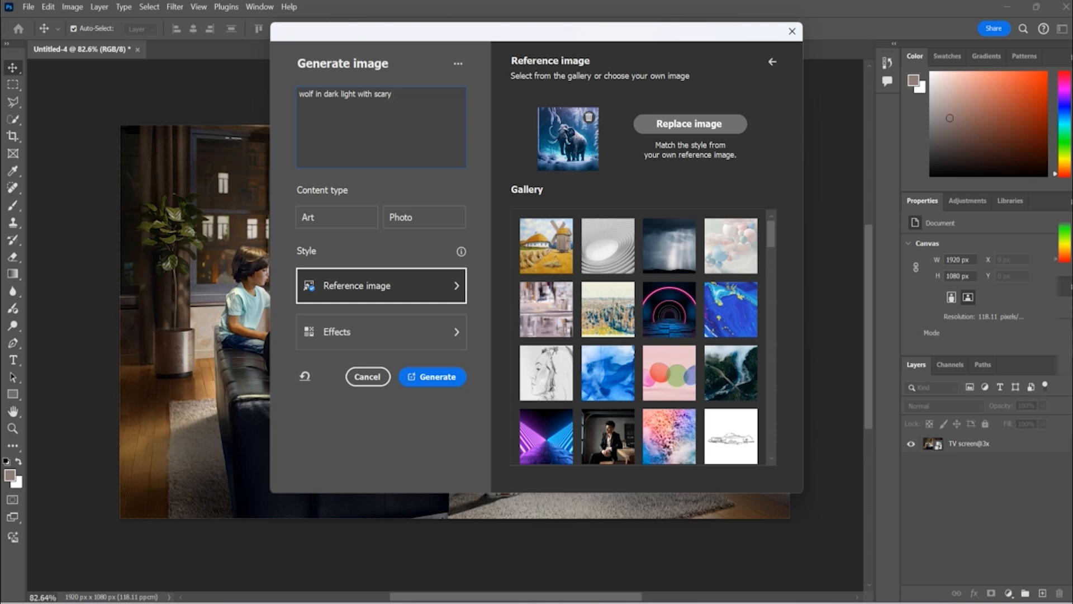
{"action": "left_click", "coordinate": [429, 380]}
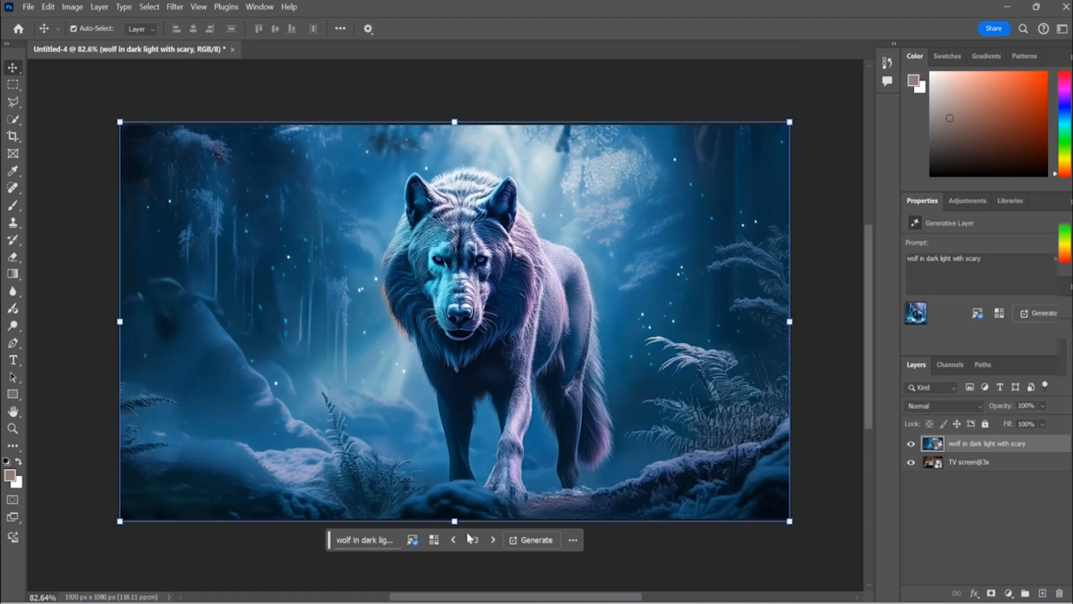
- Review the generated wolf variations and generate another set from the same prompt, choosing the snarling wolf with both front paws grounded
{"action": "left_click", "coordinate": [493, 541]}
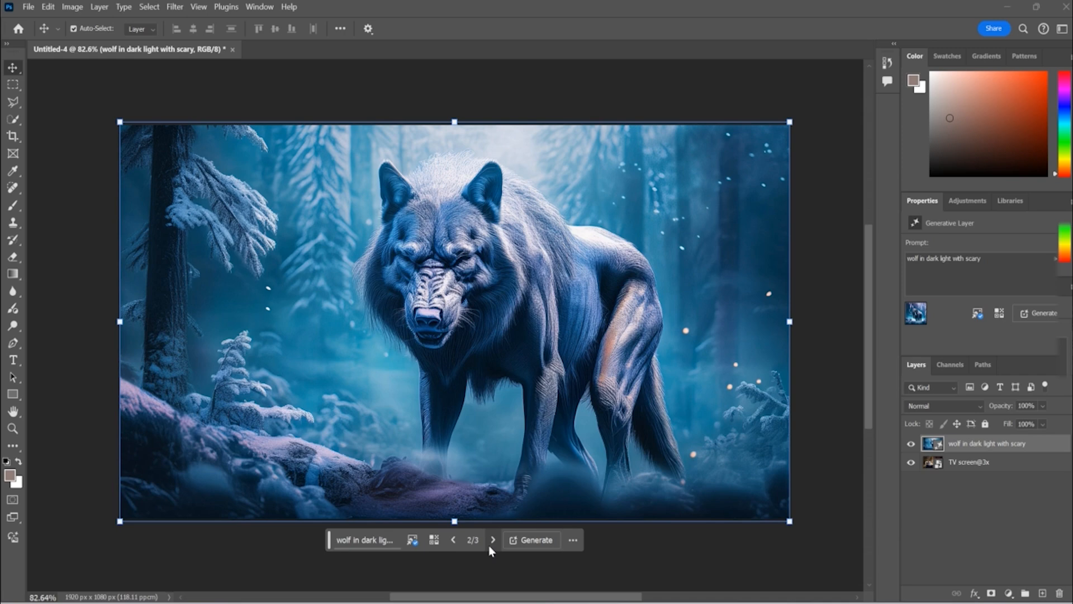
{"action": "left_click", "coordinate": [492, 541]}
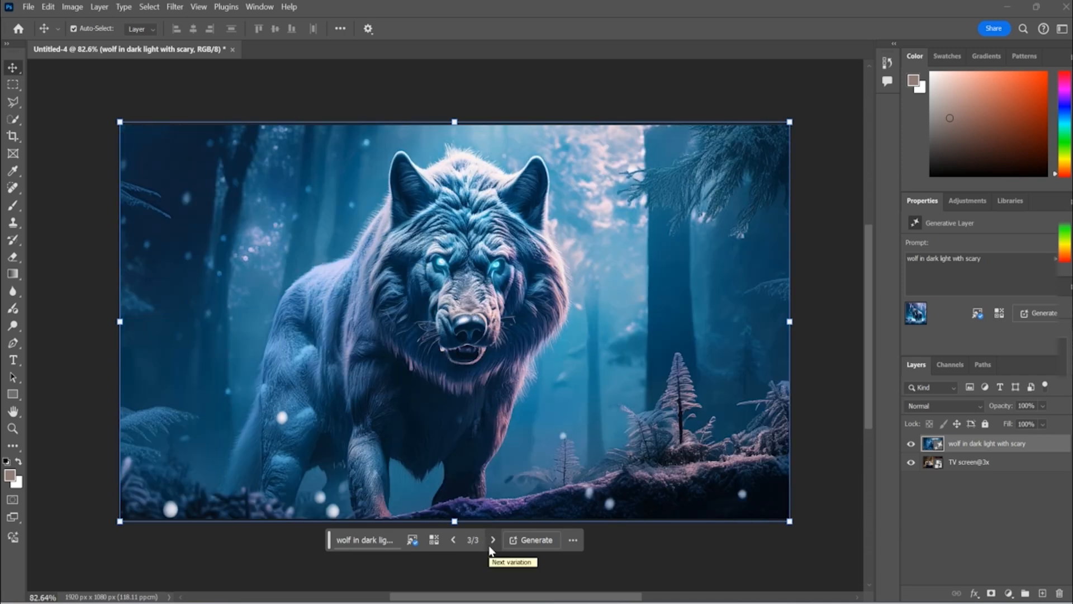
{"action": "left_click", "coordinate": [461, 542]}
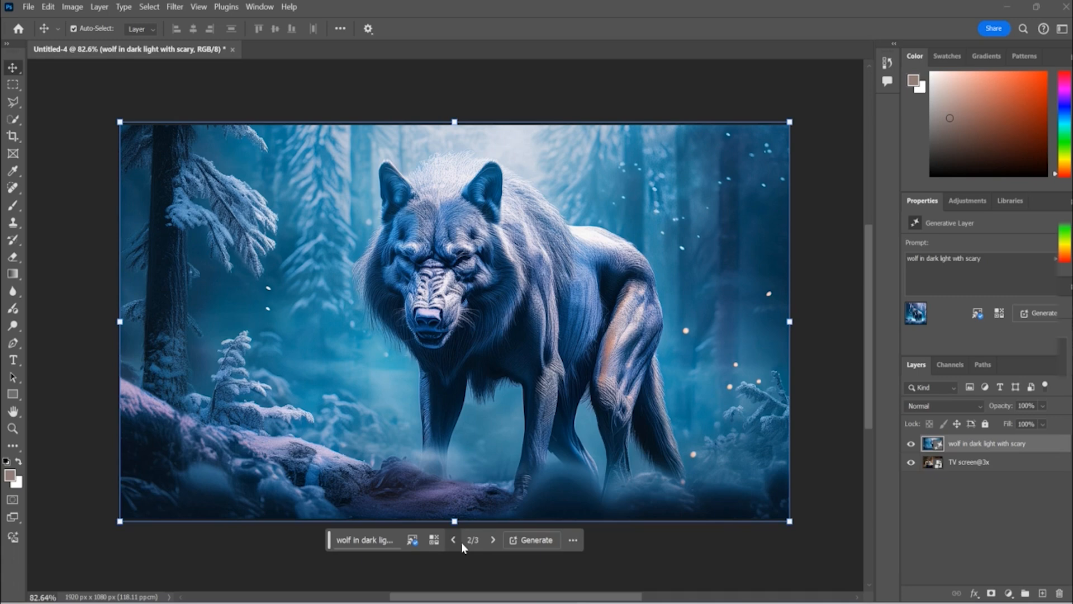
{"action": "left_click", "coordinate": [461, 542]}
{"action": "left_click", "coordinate": [530, 540]}
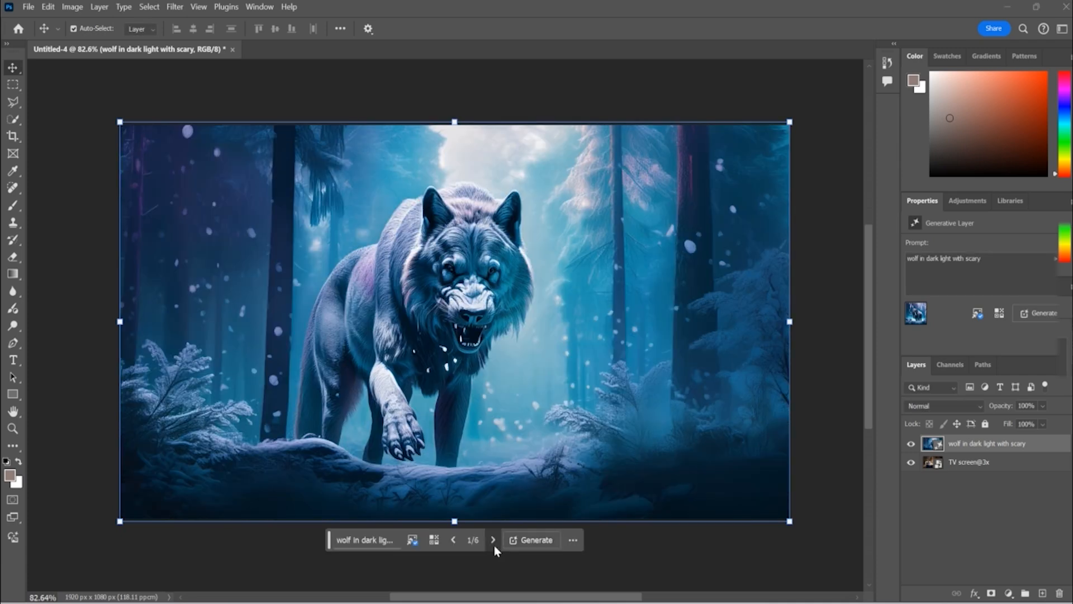
{"action": "left_click", "coordinate": [493, 540]}
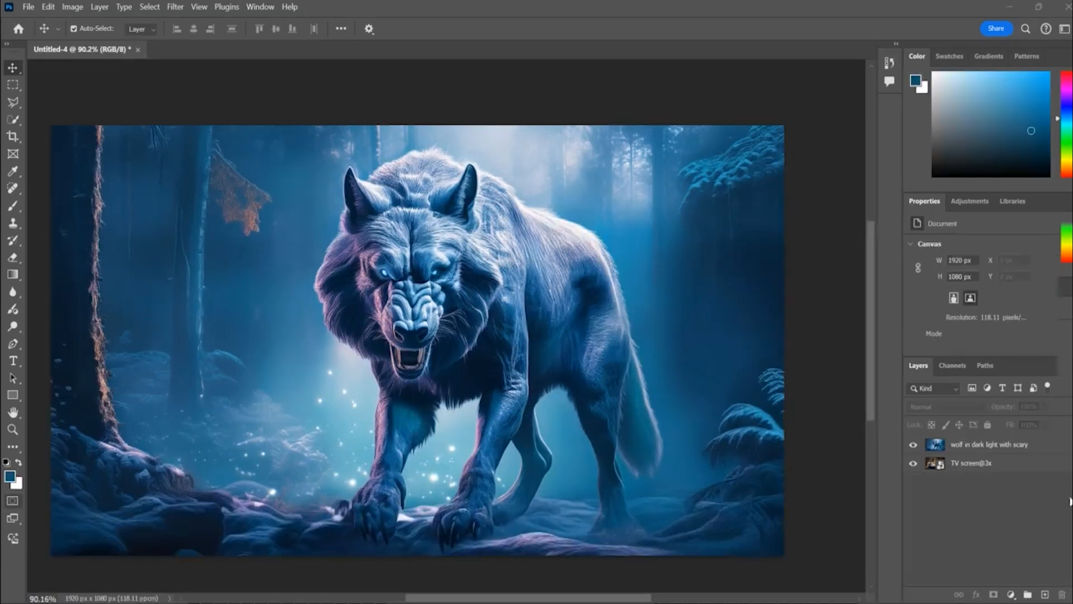
- Select the wolf as the subject of the "wolf in dark light with scary" layer
{"action": "left_click", "coordinate": [1015, 445]}
{"action": "left_click", "coordinate": [407, 302]}
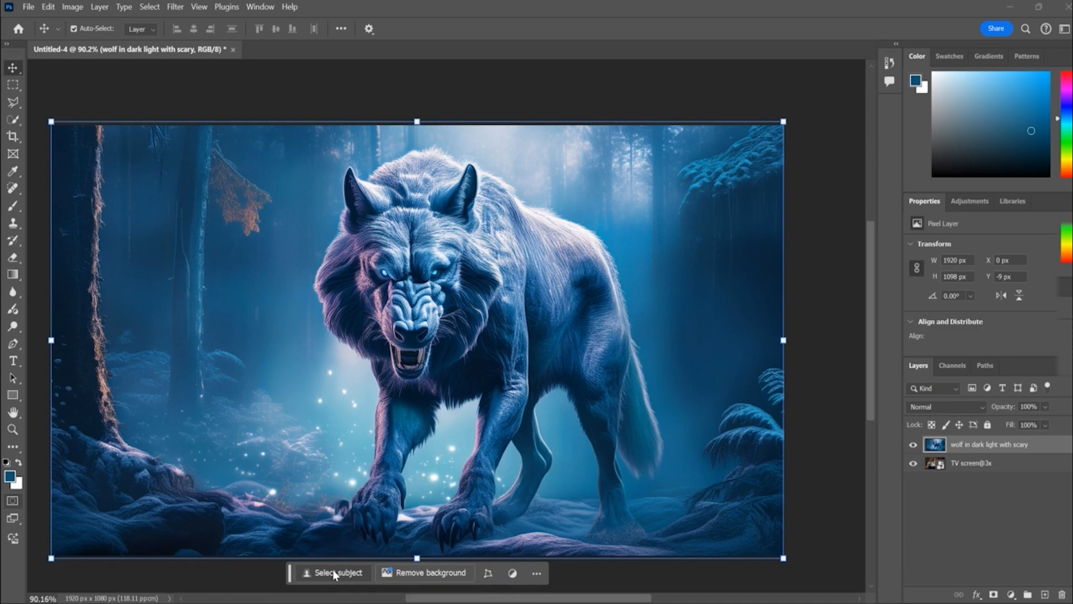
{"action": "scroll", "coordinate": [511, 285], "scroll_direction": "down", "scroll_amount": 2}
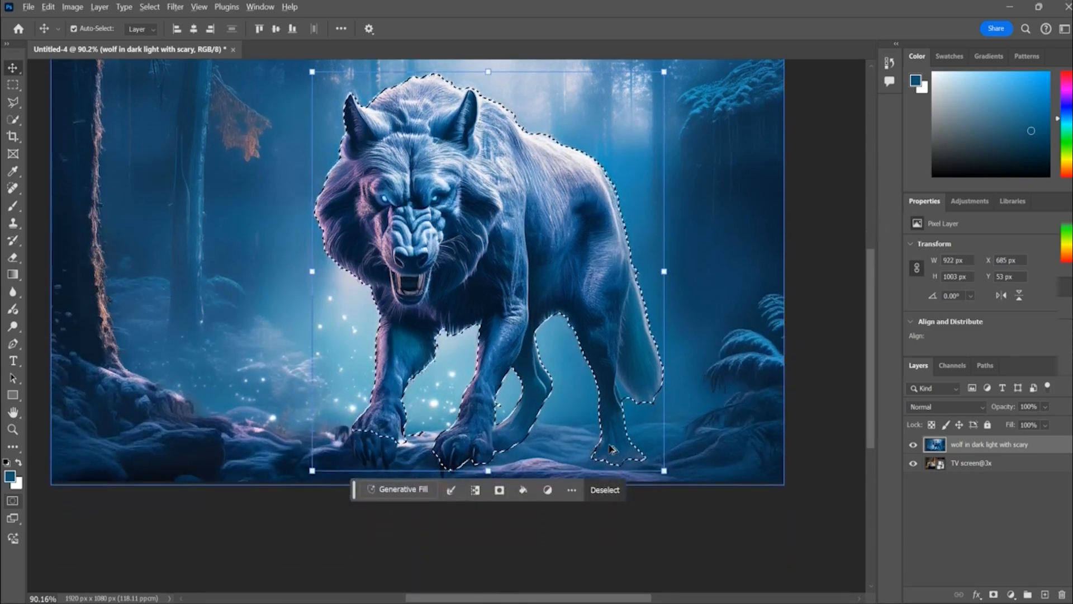
- Subtract the background patch between the tail and hind leg from the wolf selection with the Quick Selection tool
{"action": "scroll", "coordinate": [610, 445], "scroll_direction": "up", "scroll_amount": 4}
{"action": "scroll", "coordinate": [611, 445], "scroll_direction": "up", "scroll_amount": 5}
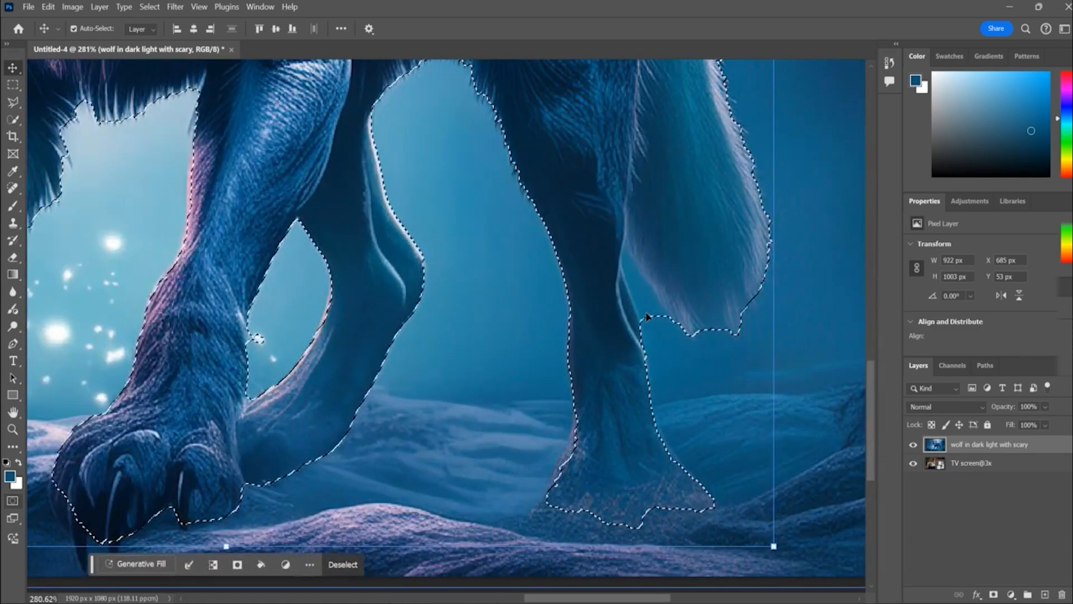
{"action": "left_click", "coordinate": [14, 121]}
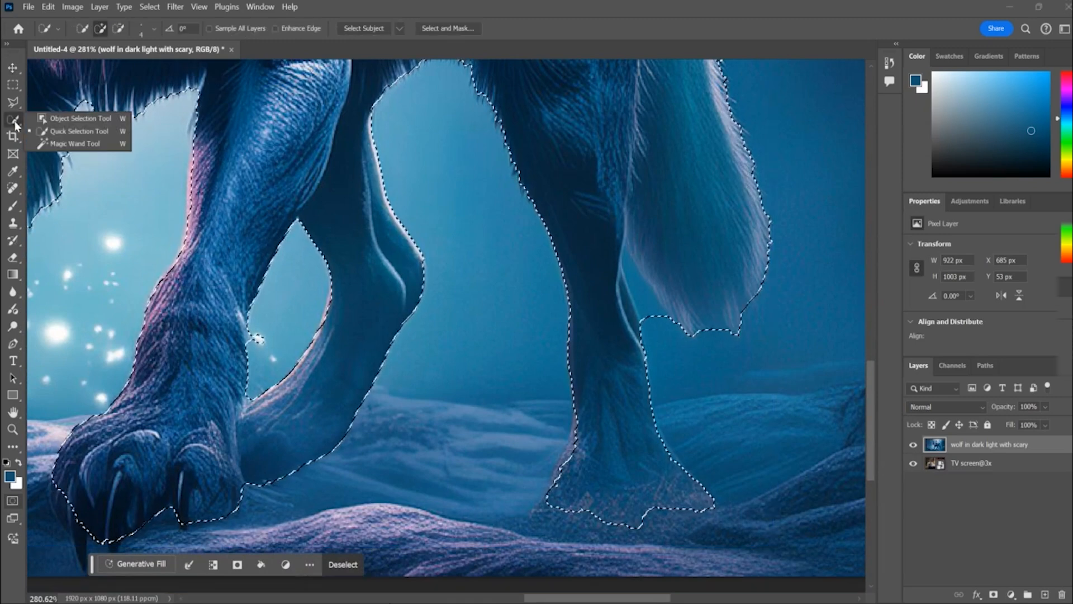
{"action": "left_click", "coordinate": [83, 133]}
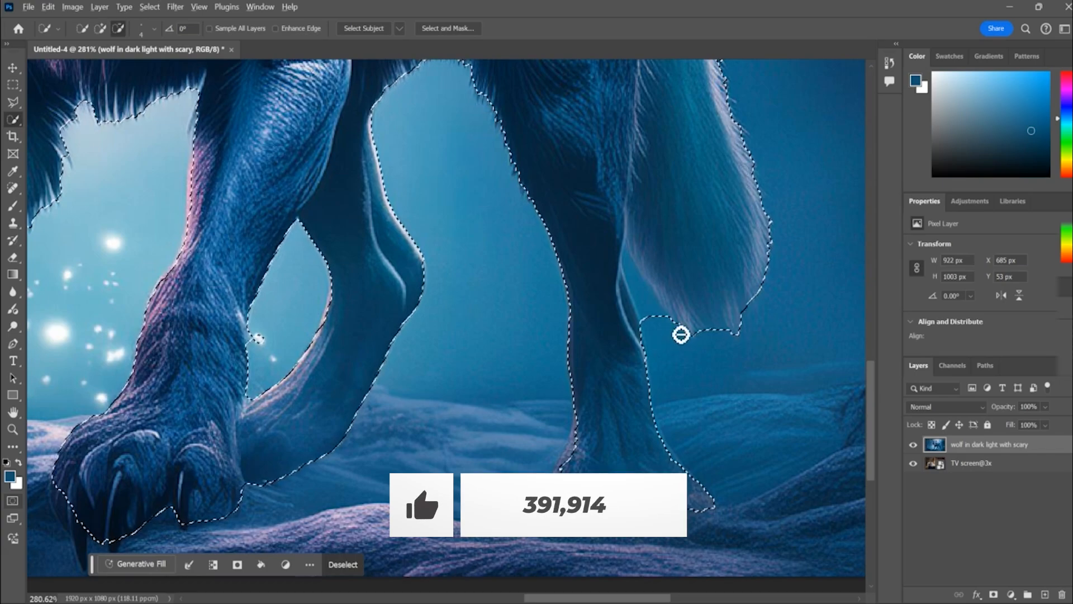
{"action": "scroll", "coordinate": [643, 319], "scroll_direction": "up", "scroll_amount": 5}
{"action": "left_click_drag", "start_coordinate": [610, 218], "coordinate": [659, 201]}
{"action": "scroll", "coordinate": [659, 202], "scroll_direction": "up", "scroll_amount": 3}
{"action": "scroll", "coordinate": [484, 364], "scroll_direction": "down", "scroll_amount": 5}
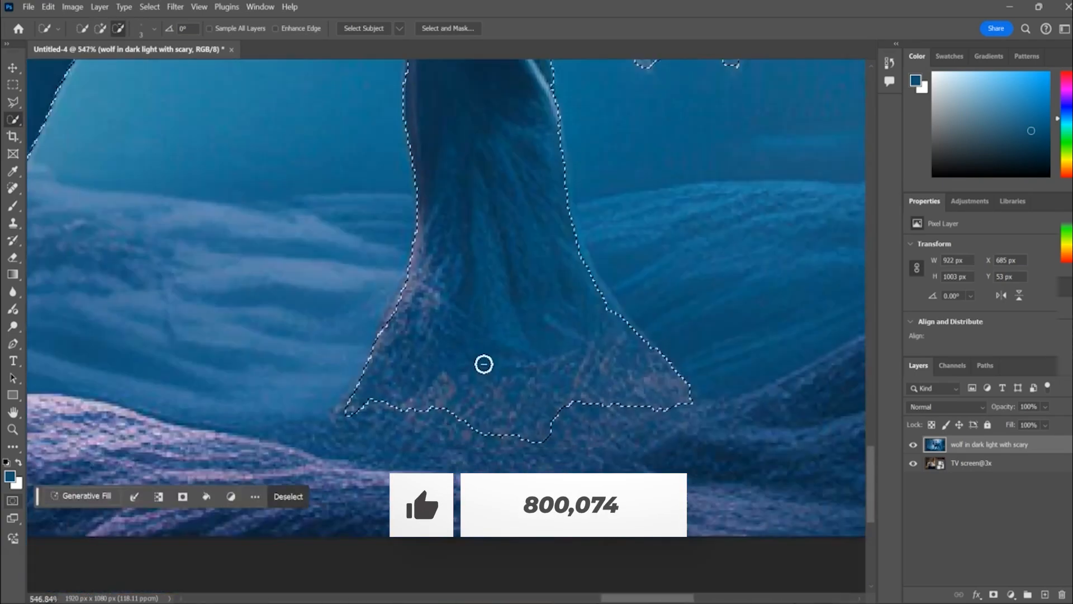
- Refine the wolf selection around both front paws so it includes the claws, using the Quick Selection tool
{"action": "scroll", "coordinate": [224, 279], "scroll_direction": "down", "scroll_amount": 3}
{"action": "left_click_drag", "start_coordinate": [148, 263], "coordinate": [185, 313]}
{"action": "scroll", "coordinate": [134, 350], "scroll_direction": "down", "scroll_amount": 3}
{"action": "left_click_drag", "start_coordinate": [134, 350], "coordinate": [138, 369], "text": "alt"}
{"action": "scroll", "coordinate": [137, 245], "scroll_direction": "up", "scroll_amount": 4}
{"action": "left_click_drag", "start_coordinate": [246, 441], "coordinate": [278, 465], "text": "alt"}
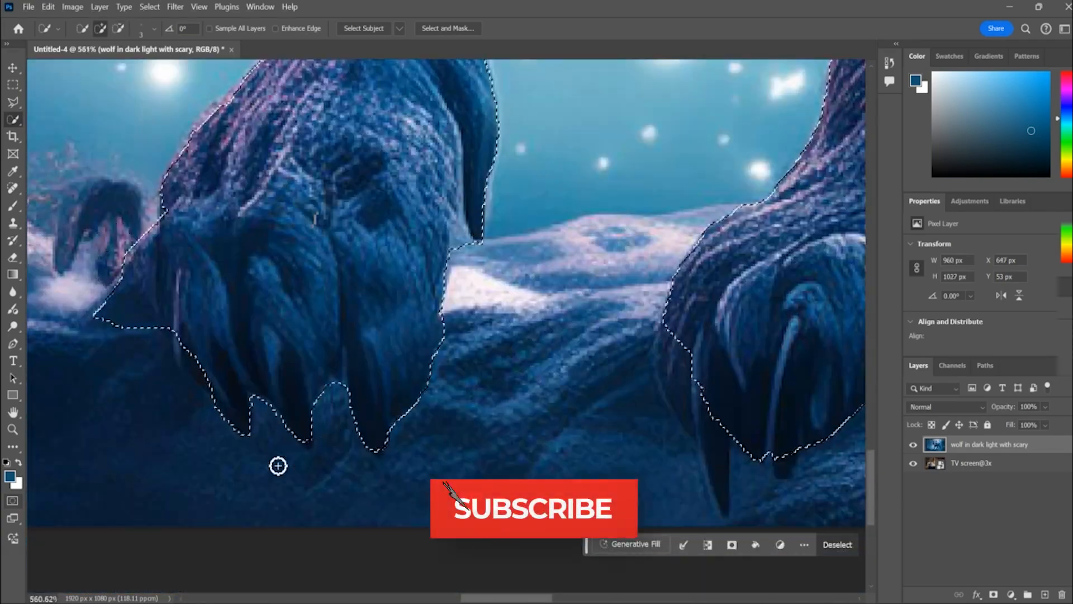
{"action": "scroll", "coordinate": [278, 465], "scroll_direction": "down", "scroll_amount": 1}
{"action": "left_click_drag", "start_coordinate": [708, 366], "coordinate": [725, 475]}
{"action": "scroll", "coordinate": [725, 392], "scroll_direction": "down", "scroll_amount": 3}
{"action": "scroll", "coordinate": [797, 331], "scroll_direction": "up", "scroll_amount": 3}
{"action": "scroll", "coordinate": [640, 397], "scroll_direction": "down", "scroll_amount": 3}
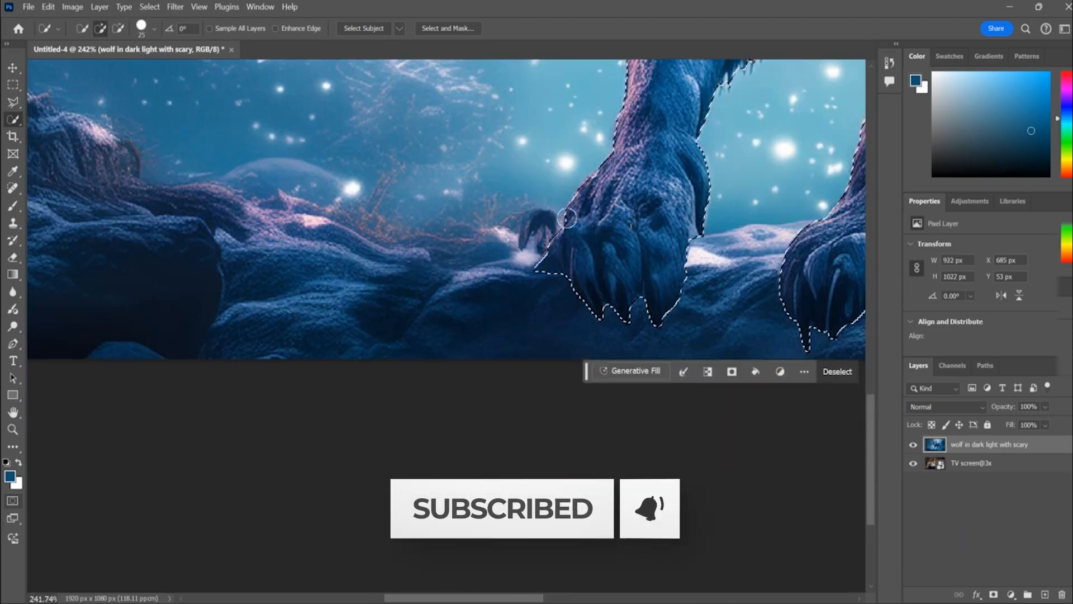
- Add a layer mask to the wolf layer from the selection and hide the "TV screen@3x" layer
{"action": "scroll", "coordinate": [350, 269], "scroll_direction": "down", "scroll_amount": 3}
{"action": "scroll", "coordinate": [350, 269], "scroll_direction": "down", "scroll_amount": 5}
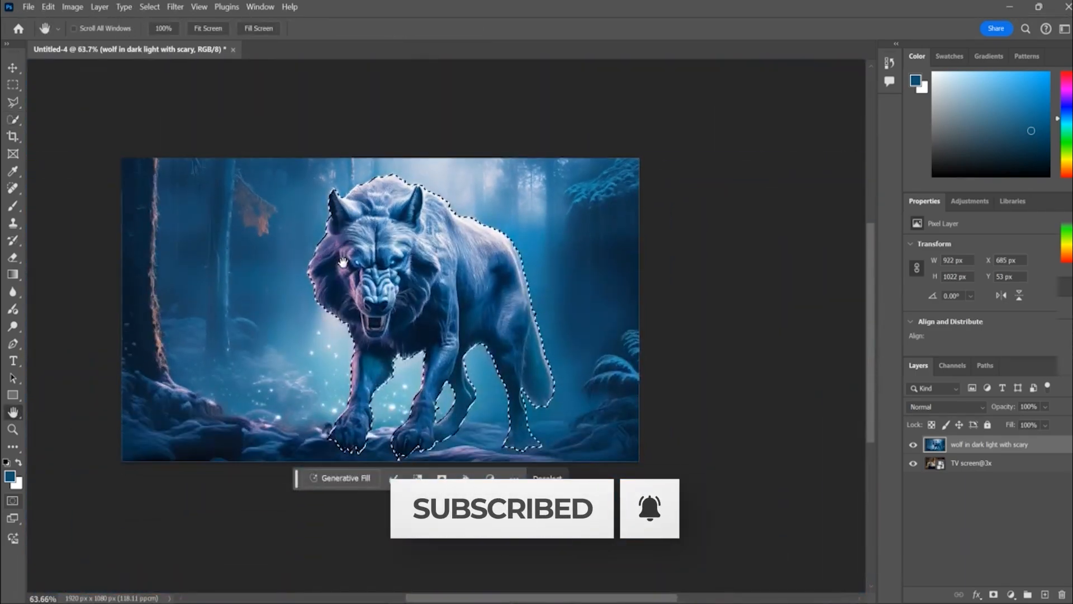
{"action": "left_click", "coordinate": [993, 594]}
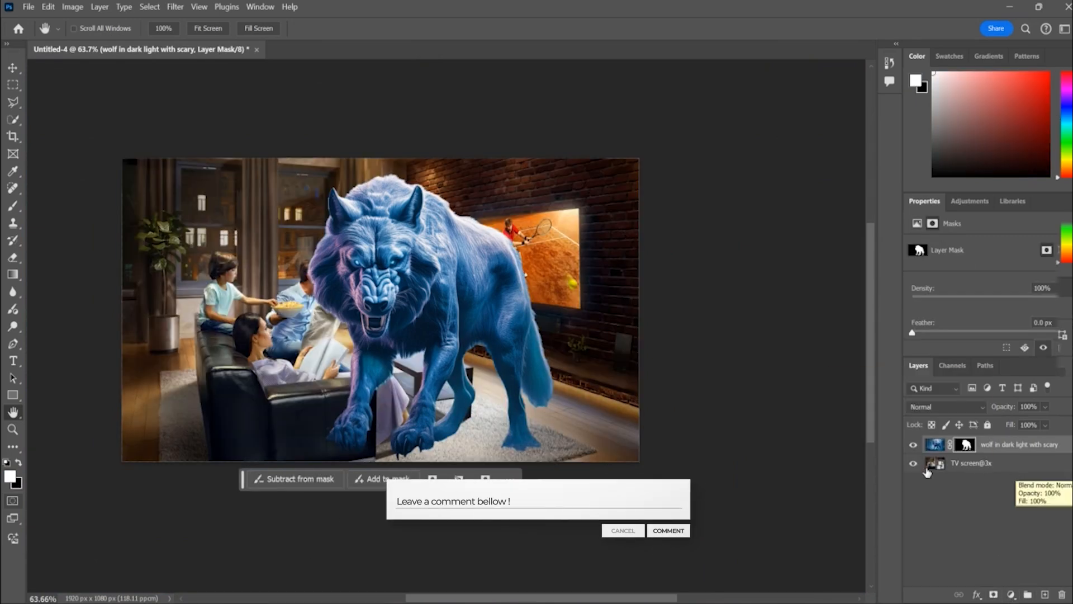
{"action": "left_click", "coordinate": [906, 470]}
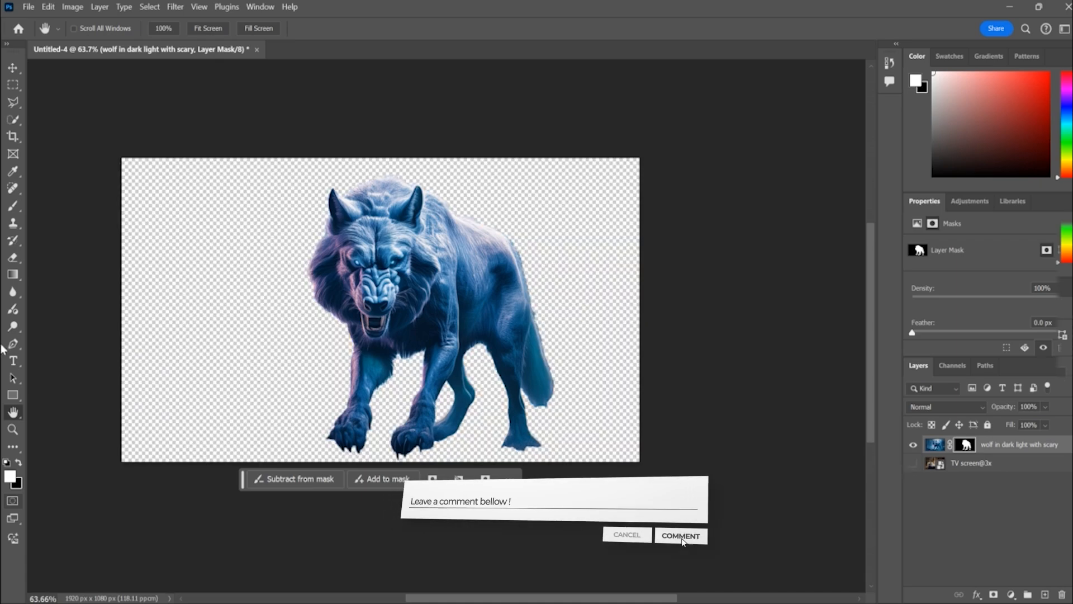
- Paint black on the wolf's layer mask with the Brush tool to remove leftover background around the front paw and claws
{"action": "scroll", "coordinate": [369, 429], "scroll_direction": "up", "scroll_amount": 1}
{"action": "scroll", "coordinate": [369, 429], "scroll_direction": "up", "scroll_amount": 8}
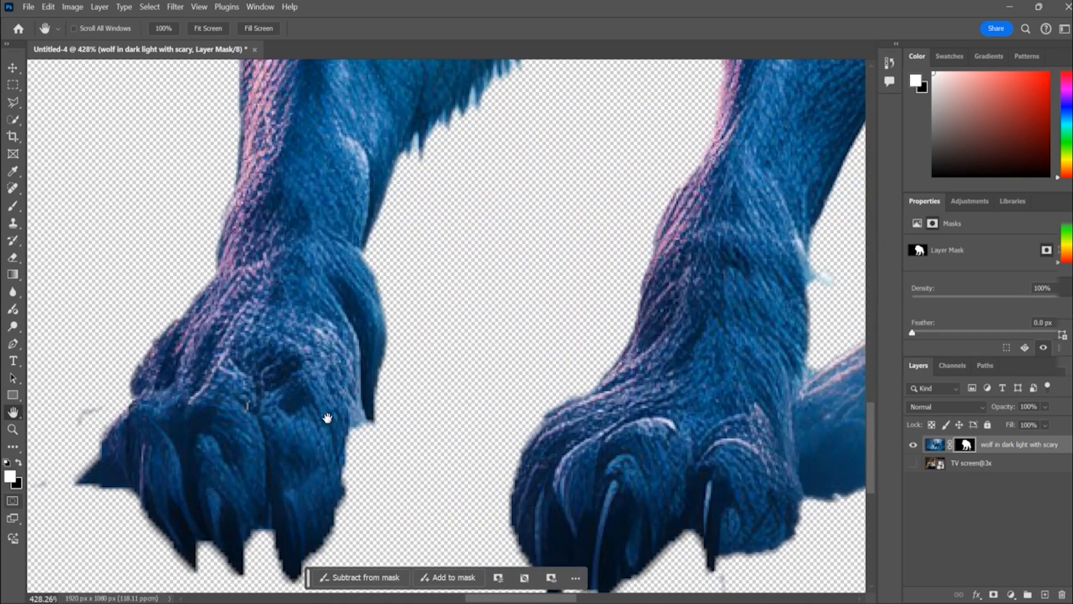
{"action": "key", "text": "b"}
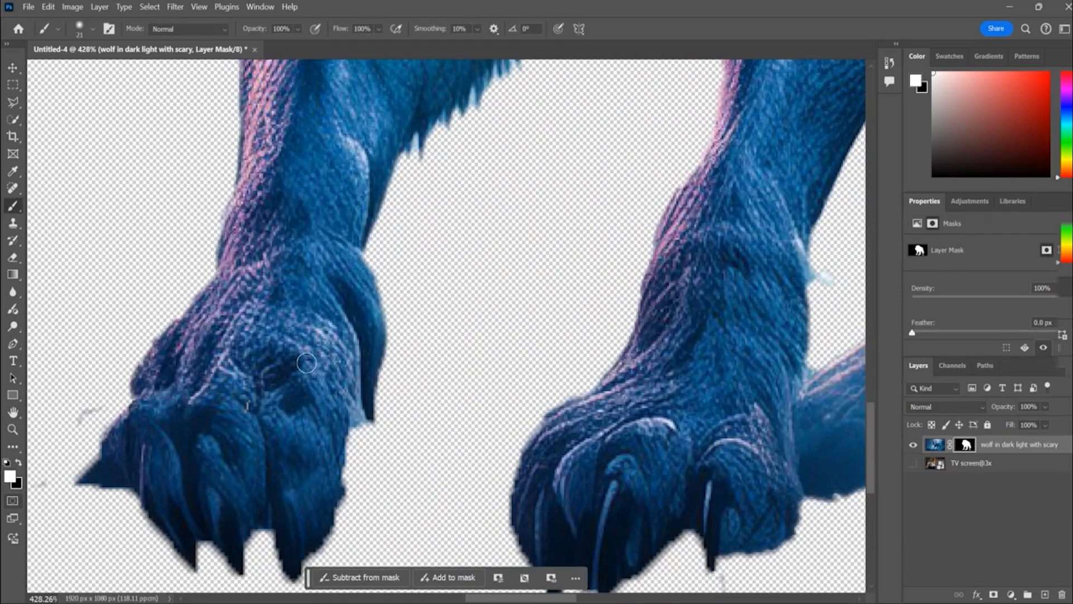
{"action": "key", "text": "x"}
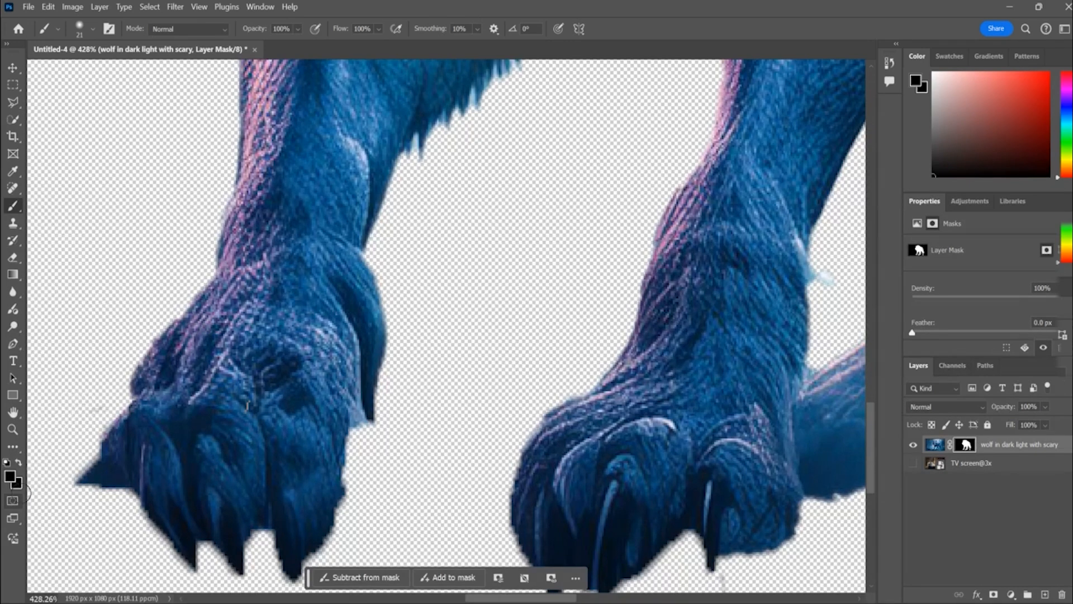
{"action": "scroll", "coordinate": [53, 500], "scroll_direction": "up", "scroll_amount": 3}
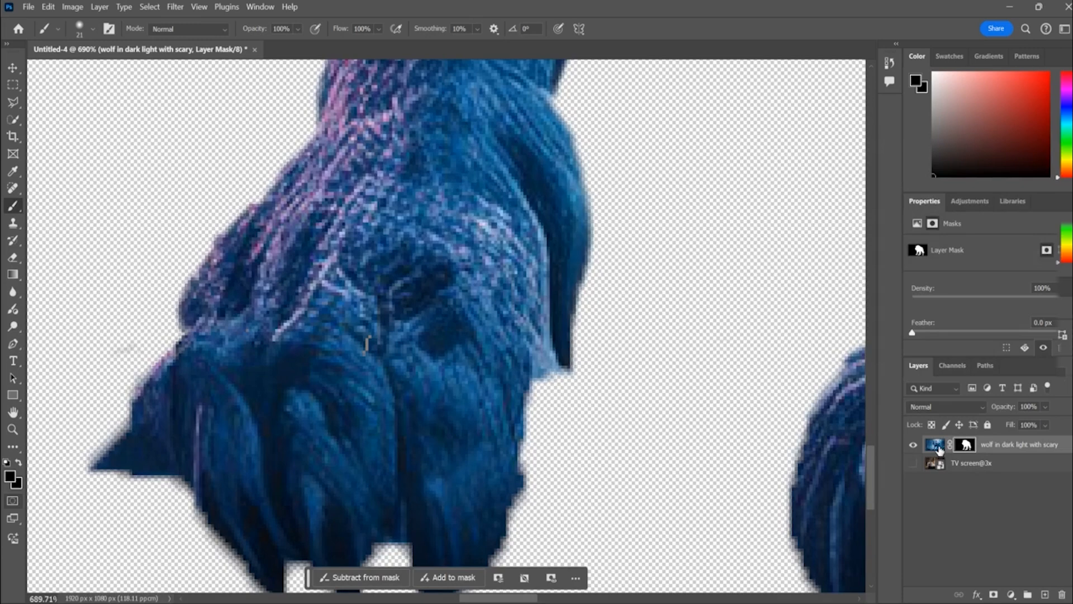
{"action": "left_click_drag", "start_coordinate": [176, 355], "coordinate": [148, 422]}
{"action": "scroll", "coordinate": [147, 423], "scroll_direction": "down", "scroll_amount": 1}
{"action": "left_click_drag", "start_coordinate": [560, 330], "coordinate": [513, 467]}
{"action": "left_click_drag", "start_coordinate": [495, 373], "coordinate": [537, 373]}
{"action": "left_click_drag", "start_coordinate": [400, 505], "coordinate": [338, 506]}
{"action": "mouse_move", "coordinate": [521, 428]}
{"action": "left_mouse_down"}
{"action": "mouse_move", "coordinate": [488, 455]}
{"action": "mouse_move", "coordinate": [508, 505]}
{"action": "left_mouse_up"}
{"action": "left_click_drag", "start_coordinate": [493, 407], "coordinate": [471, 401]}
- Switch to a smaller brush and retouch the mask edges between the claws and along the side of the front paw
{"action": "left_click", "coordinate": [92, 28]}
{"action": "left_click", "coordinate": [106, 152]}
{"action": "left_click", "coordinate": [440, 355]}
{"action": "key", "text": "ctrl+z"}
{"action": "key", "text": "b"}
{"action": "left_click_drag", "start_coordinate": [483, 442], "coordinate": [487, 443]}
{"action": "left_click_drag", "start_coordinate": [505, 412], "coordinate": [425, 388]}
{"action": "scroll", "coordinate": [503, 404], "scroll_direction": "up", "scroll_amount": 8}
{"action": "left_click_drag", "start_coordinate": [548, 384], "coordinate": [551, 386]}
{"action": "left_click_drag", "start_coordinate": [584, 333], "coordinate": [600, 286]}
{"action": "scroll", "coordinate": [530, 376], "scroll_direction": "down", "scroll_amount": 7}
{"action": "scroll", "coordinate": [546, 292], "scroll_direction": "up", "scroll_amount": 4}
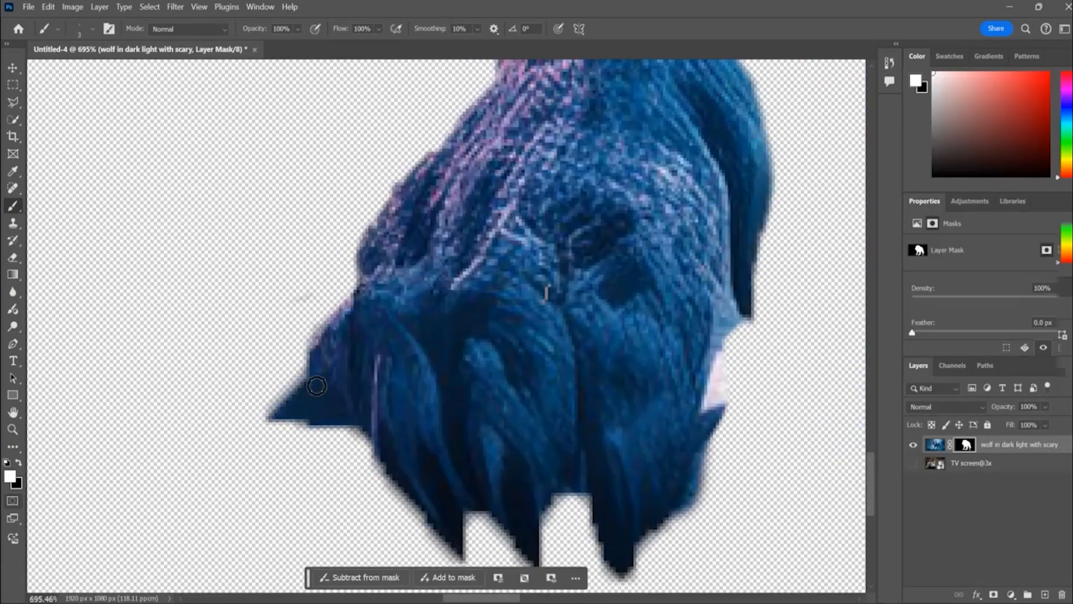
- Clean up the remaining mask edges around the wolf's back, legs and paws with the Brush tool
{"action": "right_click", "coordinate": [12, 205]}
{"action": "left_click", "coordinate": [53, 207]}
{"action": "scroll", "coordinate": [721, 240], "scroll_direction": "up", "scroll_amount": 3}
{"action": "scroll", "coordinate": [571, 246], "scroll_direction": "right", "scroll_amount": 6}
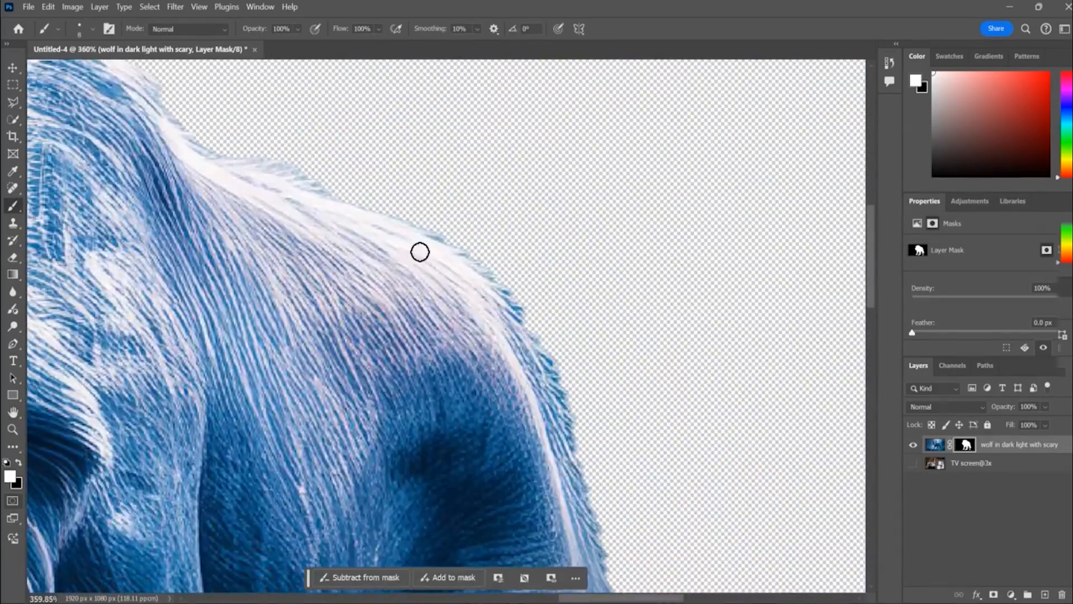
{"action": "scroll", "coordinate": [420, 251], "scroll_direction": "down", "scroll_amount": 8}
{"action": "scroll", "coordinate": [542, 417], "scroll_direction": "down", "scroll_amount": 3}
{"action": "scroll", "coordinate": [392, 413], "scroll_direction": "left", "scroll_amount": 4}
{"action": "left_click", "coordinate": [190, 363], "text": "alt"}
{"action": "scroll", "coordinate": [183, 354], "scroll_direction": "up", "scroll_amount": 3}
{"action": "scroll", "coordinate": [383, 237], "scroll_direction": "up", "scroll_amount": 2}
{"action": "scroll", "coordinate": [598, 388], "scroll_direction": "down", "scroll_amount": 10}
{"action": "left_click_drag", "start_coordinate": [839, 127], "coordinate": [538, 302]}
- Show the "TV screen@3x" layer again, then scale the wolf down and move it over the television on the wall
{"action": "key", "text": "v"}
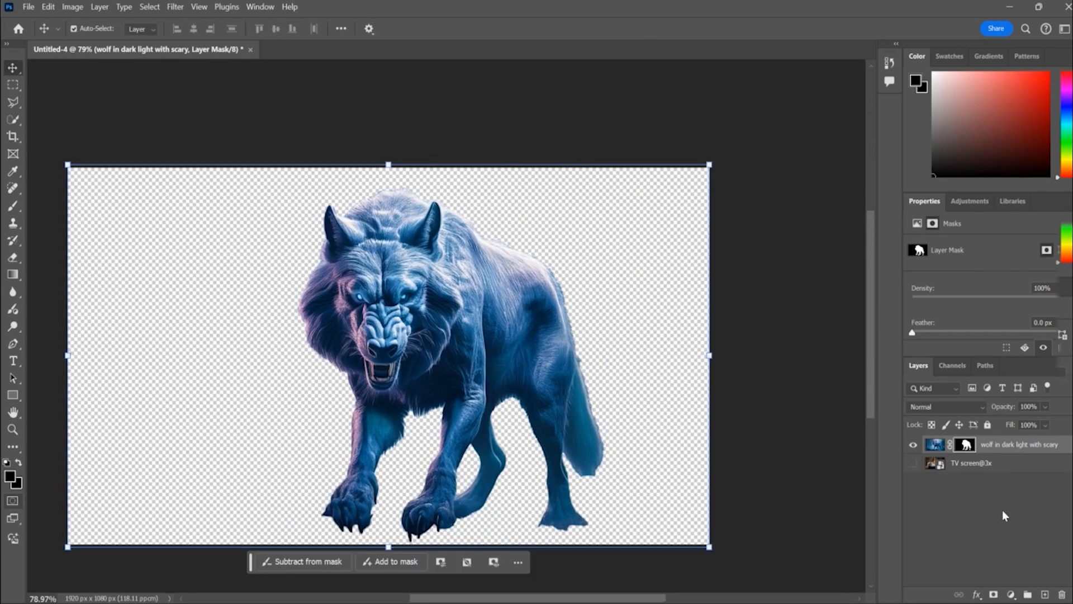
{"action": "left_click", "coordinate": [909, 464]}
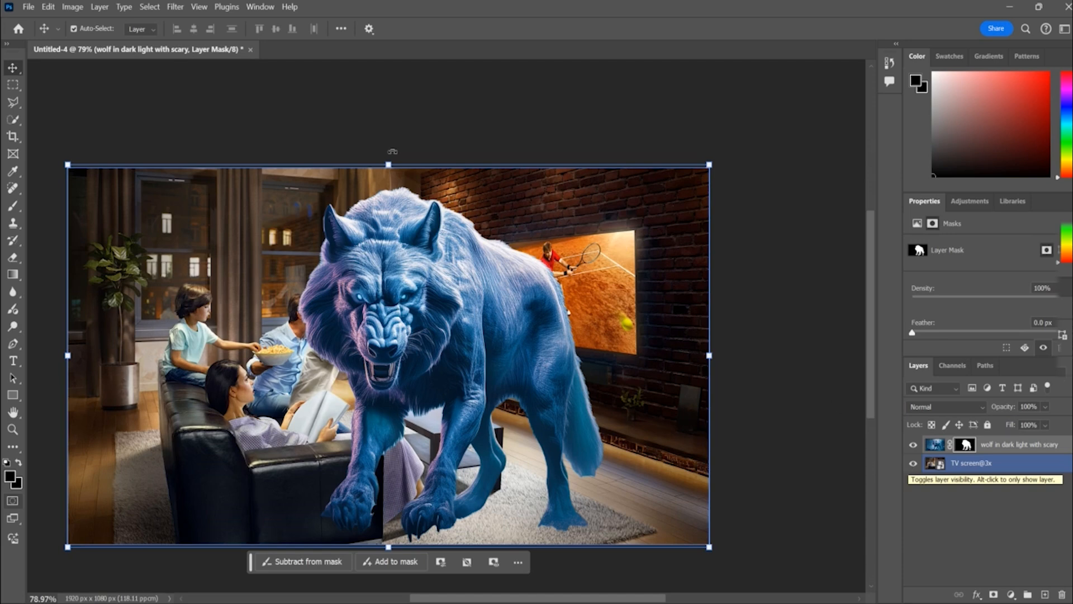
{"action": "left_click_drag", "start_coordinate": [389, 165], "coordinate": [388, 271]}
{"action": "left_click_drag", "start_coordinate": [420, 430], "coordinate": [559, 305]}
{"action": "left_click_drag", "start_coordinate": [525, 147], "coordinate": [525, 243]}
{"action": "left_click_drag", "start_coordinate": [554, 398], "coordinate": [634, 317]}
{"action": "scroll", "coordinate": [579, 331], "scroll_direction": "up", "scroll_amount": 5}
{"action": "scroll", "coordinate": [643, 343], "scroll_direction": "down", "scroll_amount": 3}
- Fine-tune the wolf's scale to about 41.73% and nudge it up and right over the television, applying the transform
{"action": "left_click_drag", "start_coordinate": [575, 117], "coordinate": [577, 142]}
{"action": "left_click_drag", "start_coordinate": [628, 259], "coordinate": [615, 254]}
{"action": "key", "text": "Up"}
{"action": "key", "text": "Up"}
{"action": "key", "text": "Up"}
{"action": "key", "text": "Up"}
{"action": "key", "text": "Up"}
{"action": "key", "text": "Up"}
{"action": "key", "text": "Right"}
{"action": "key", "text": "Right"}
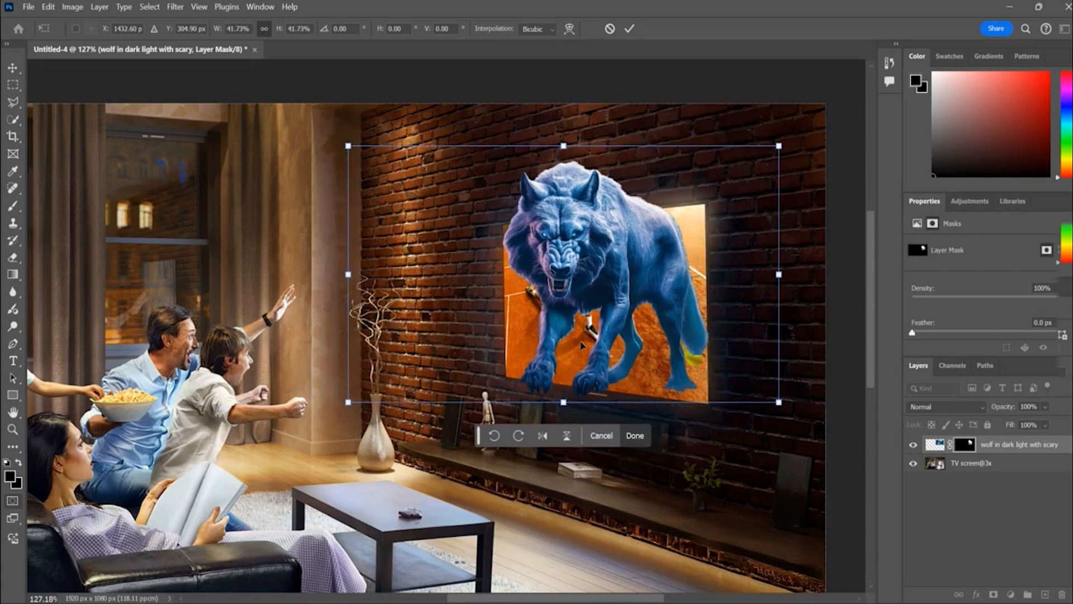
{"action": "key", "text": "Right"}
{"action": "key", "text": "Right"}
{"action": "key", "text": "Right"}
{"action": "key", "text": "Right"}
{"action": "key", "text": "Right"}
{"action": "key", "text": "Right"}
{"action": "key", "text": "Right"}
{"action": "key", "text": "Right"}
{"action": "key", "text": "Right"}
{"action": "key", "text": "Right"}
{"action": "key", "text": "Right"}
{"action": "key", "text": "Right"}
{"action": "key", "text": "Right"}
{"action": "key", "text": "Right"}
{"action": "key", "text": "Right"}
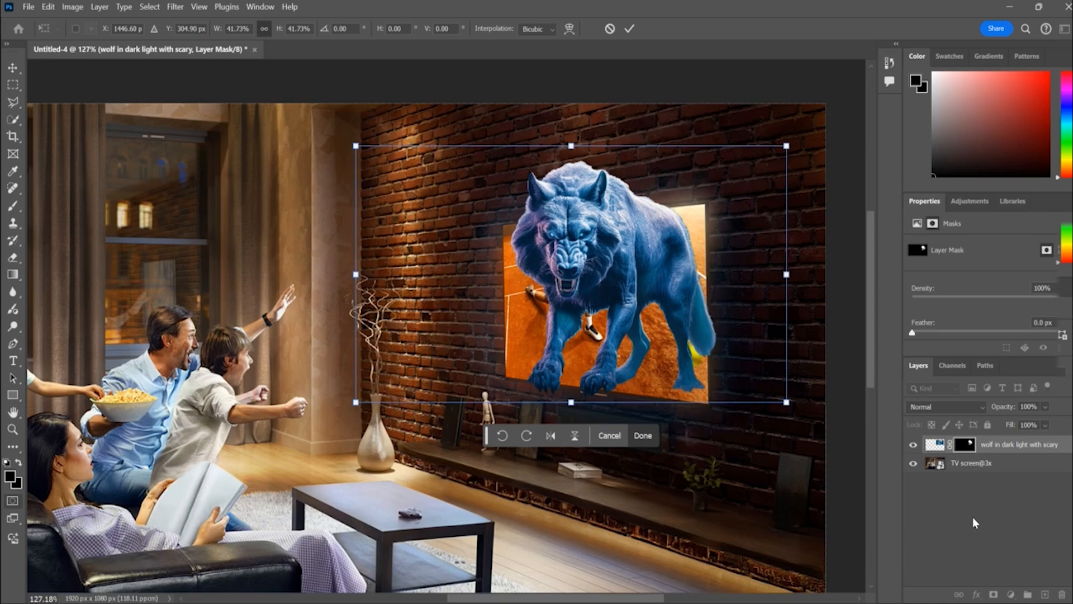
{"action": "left_click", "coordinate": [972, 512]}
- Target the layer mask of the "wolf in dark light with scary" layer and hide that layer to expose the television
{"action": "left_click", "coordinate": [932, 445]}
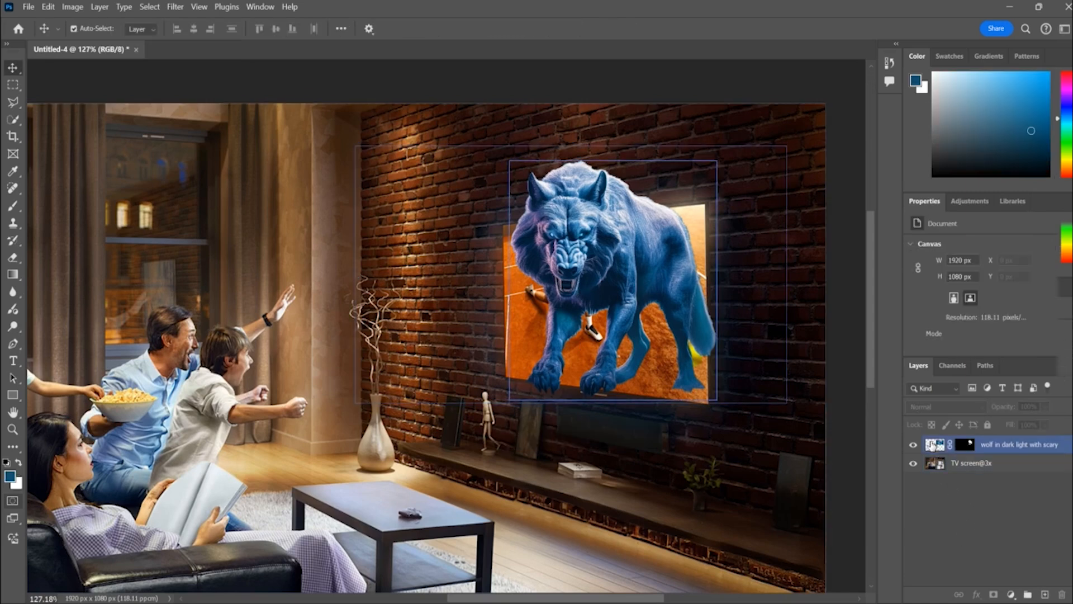
{"action": "left_click", "coordinate": [965, 445]}
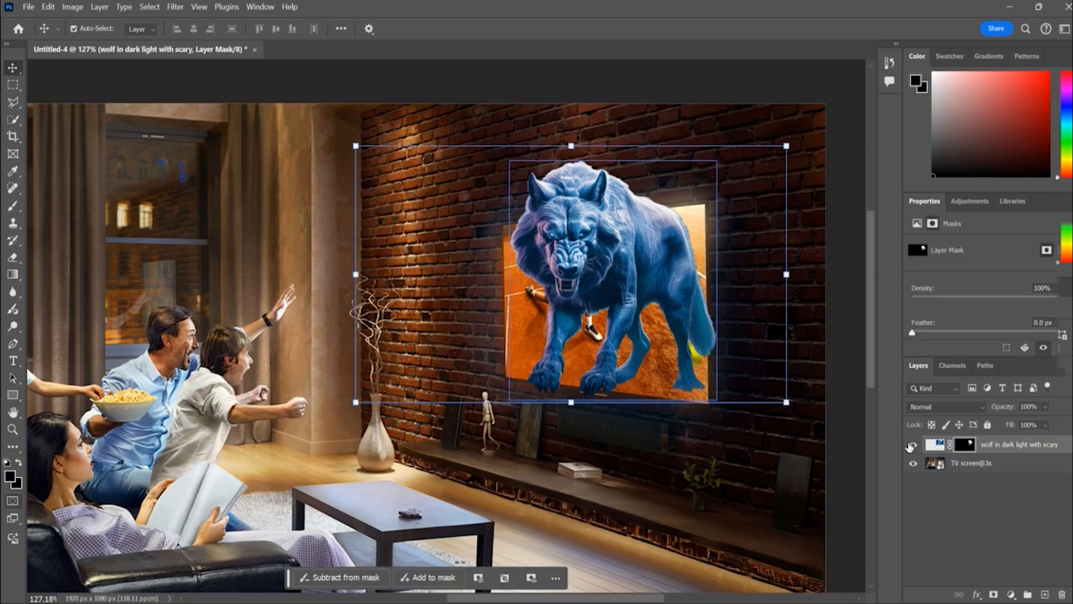
{"action": "left_click", "coordinate": [913, 444]}
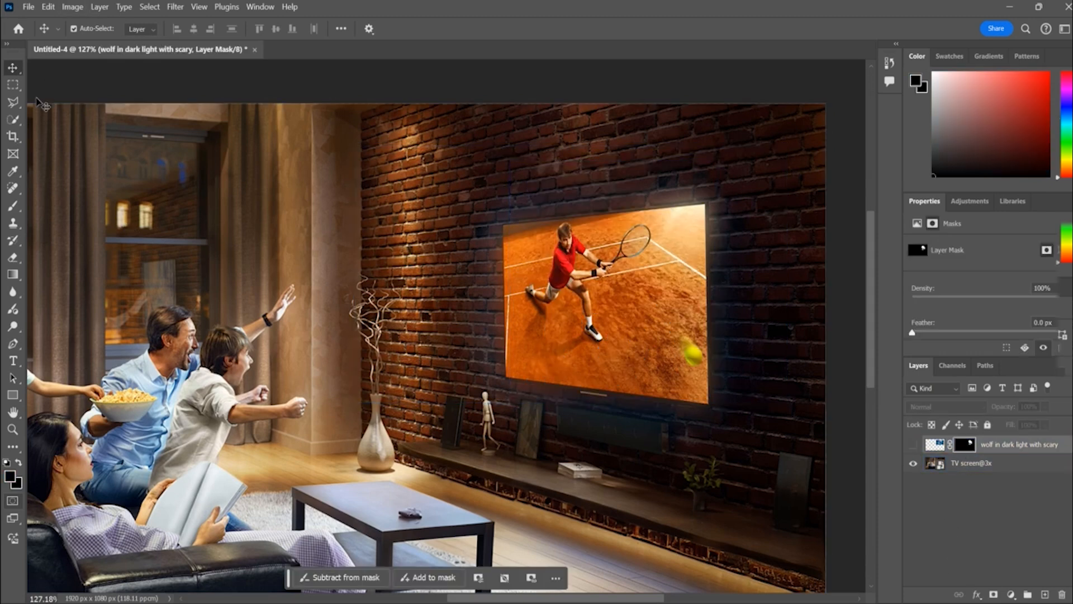
- Trace the four corners of the television screen with the Polygonal Lasso tool to make a closed selection around the tennis picture
{"action": "left_click", "coordinate": [13, 101]}
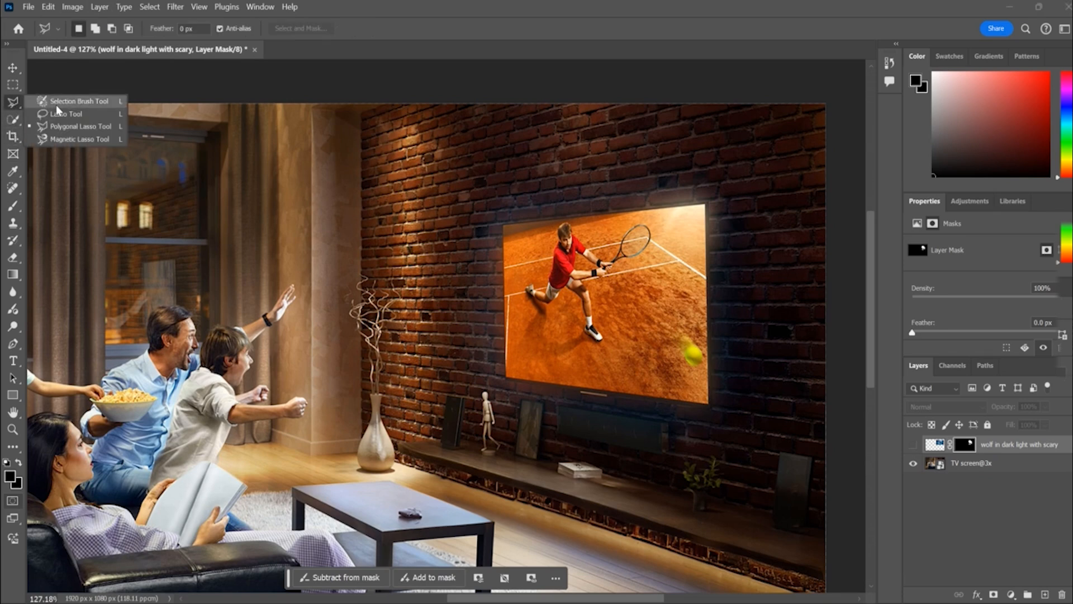
{"action": "left_click", "coordinate": [61, 126]}
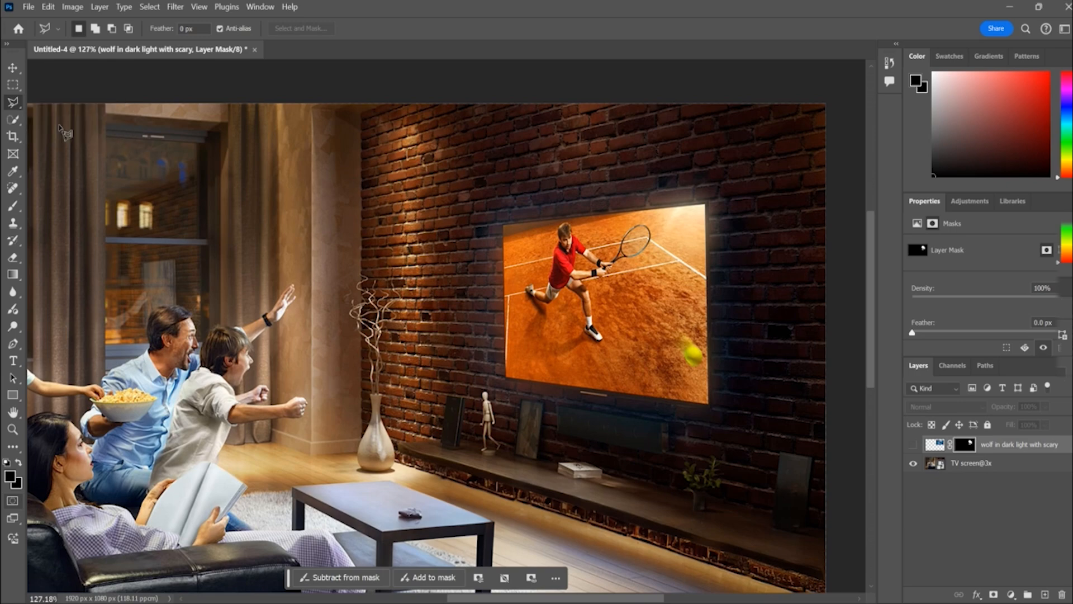
{"action": "scroll", "coordinate": [500, 236], "scroll_direction": "up", "scroll_amount": 8}
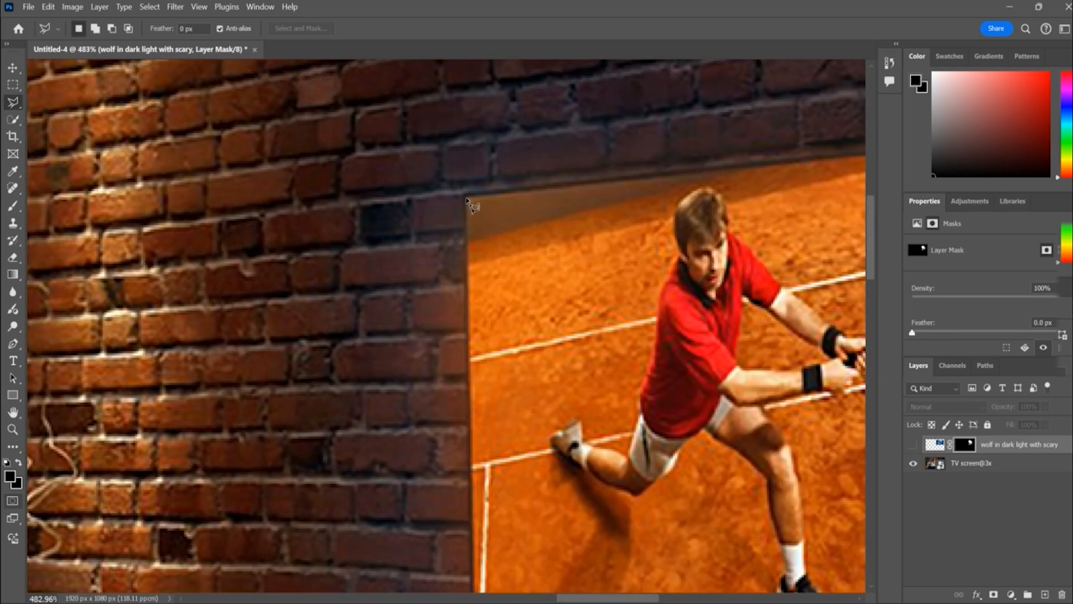
{"action": "left_click", "coordinate": [467, 198]}
{"action": "scroll", "coordinate": [847, 172], "scroll_direction": "right", "scroll_amount": 8}
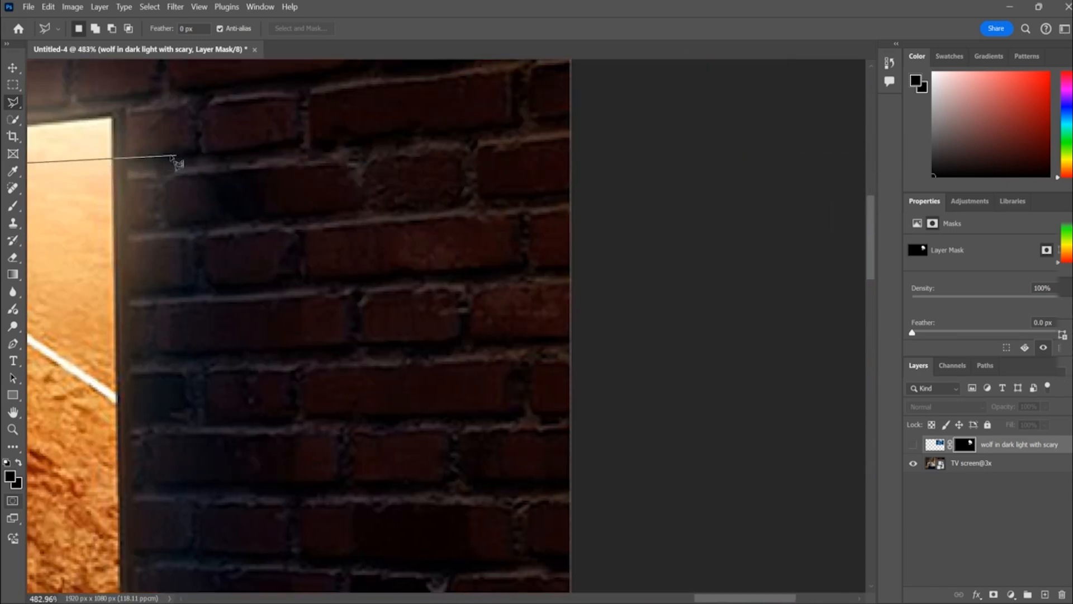
{"action": "scroll", "coordinate": [105, 134], "scroll_direction": "down", "scroll_amount": 12}
{"action": "scroll", "coordinate": [104, 83], "scroll_direction": "up", "scroll_amount": 11}
{"action": "scroll", "coordinate": [114, 176], "scroll_direction": "down", "scroll_amount": 9}
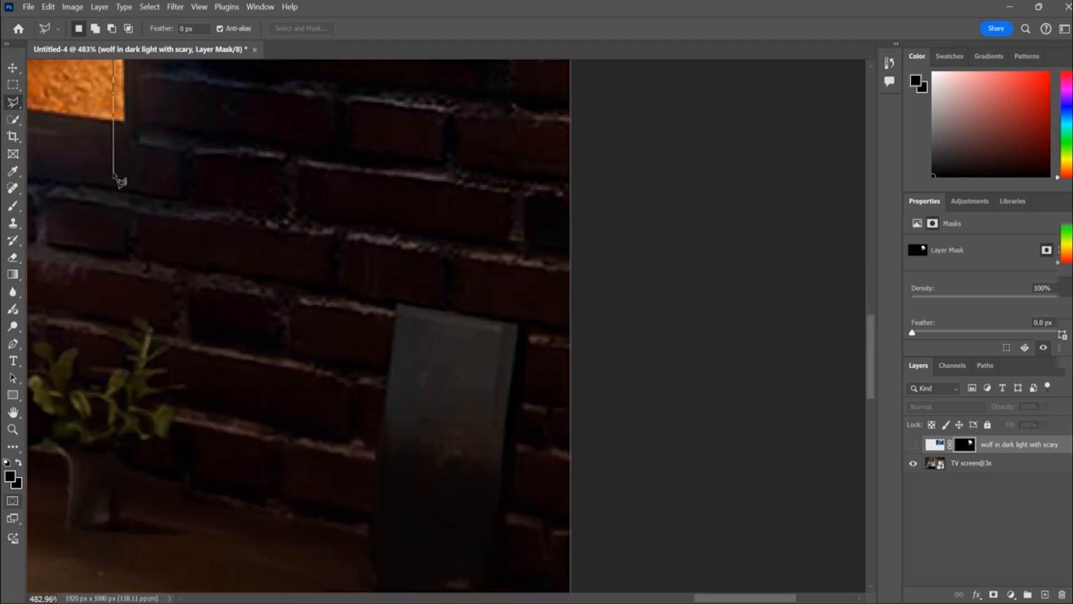
{"action": "left_click", "coordinate": [124, 121]}
{"action": "scroll", "coordinate": [129, 129], "scroll_direction": "left", "scroll_amount": 12}
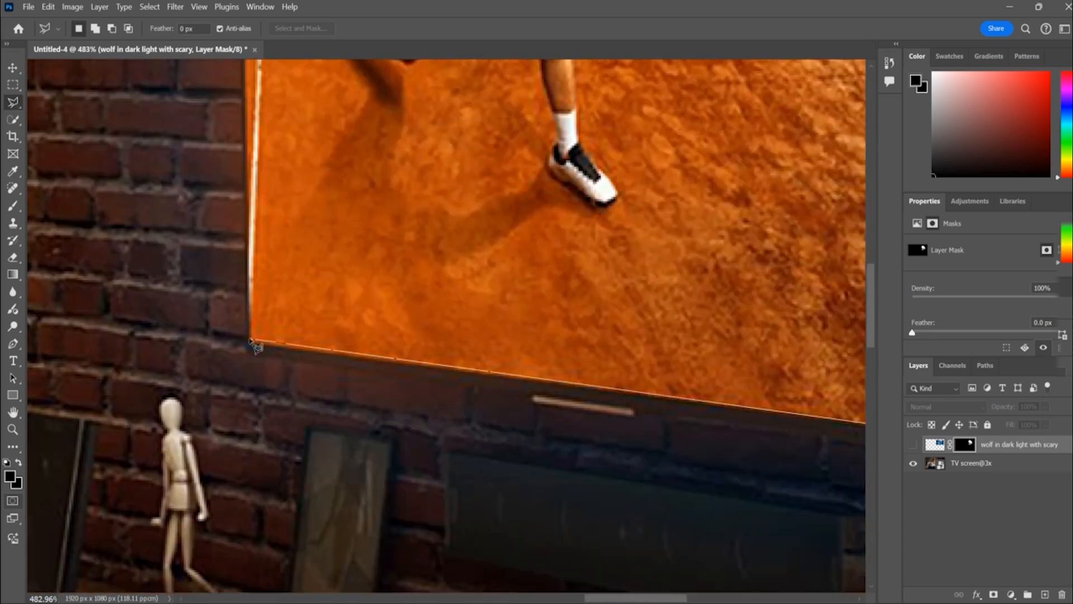
{"action": "left_click", "coordinate": [250, 343]}
{"action": "scroll", "coordinate": [249, 341], "scroll_direction": "up", "scroll_amount": 14}
{"action": "left_click", "coordinate": [241, 282]}
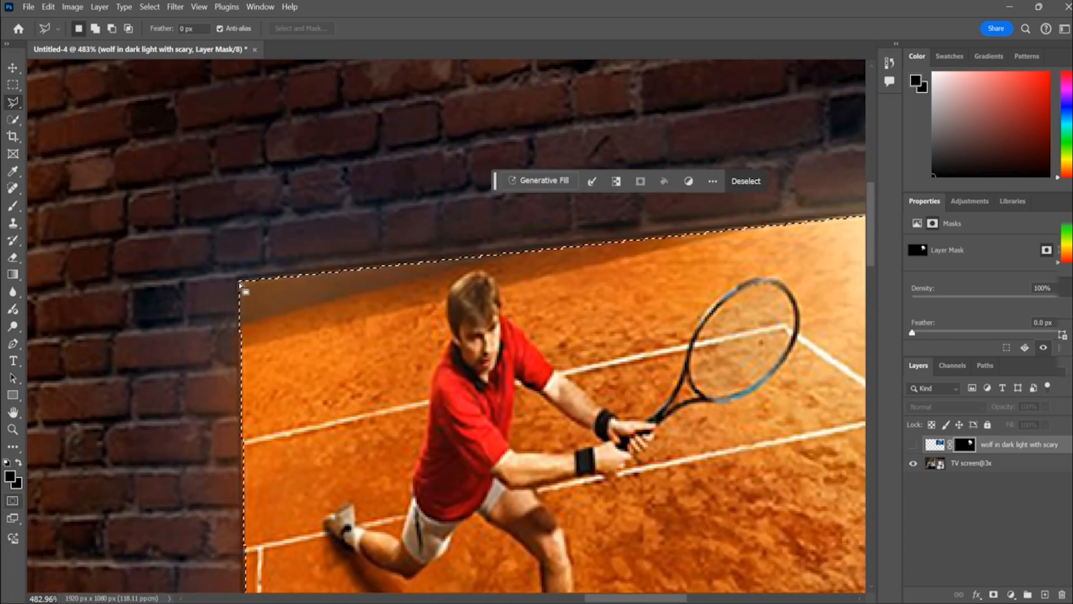
- Show the wolf layer again and invert the television screen selection
{"action": "scroll", "coordinate": [655, 246], "scroll_direction": "down", "scroll_amount": 6}
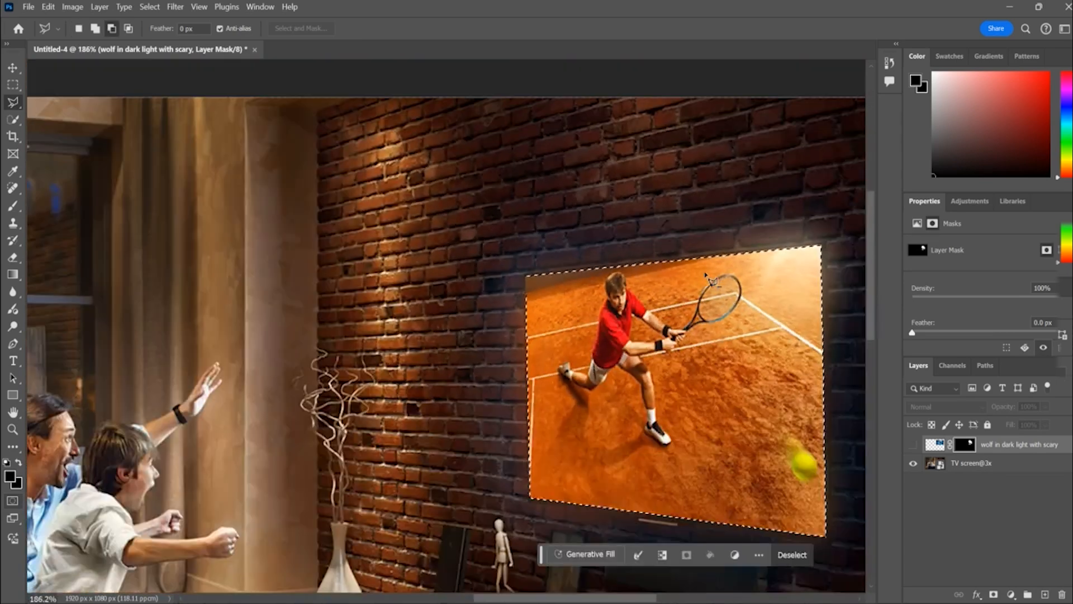
{"action": "left_click", "coordinate": [913, 445]}
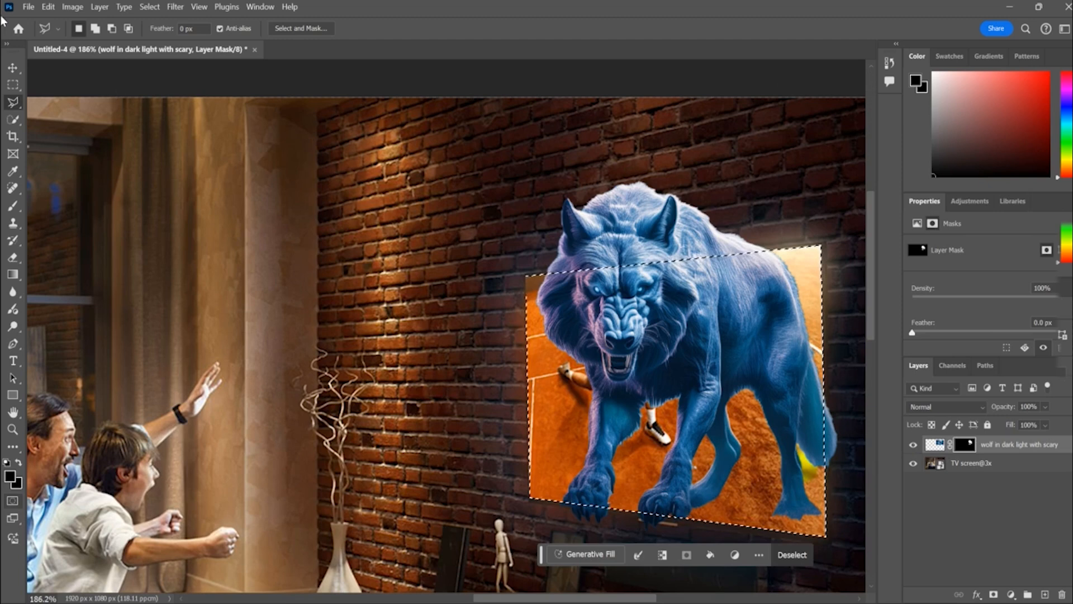
{"action": "left_click", "coordinate": [12, 68]}
{"action": "left_click", "coordinate": [72, 7]}
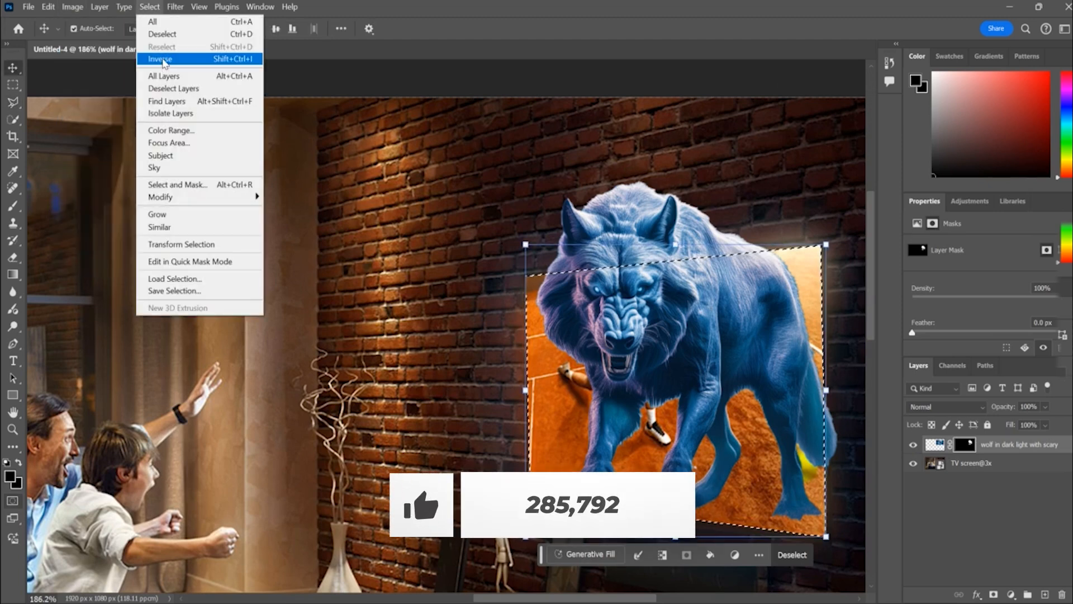
{"action": "left_click", "coordinate": [164, 62]}
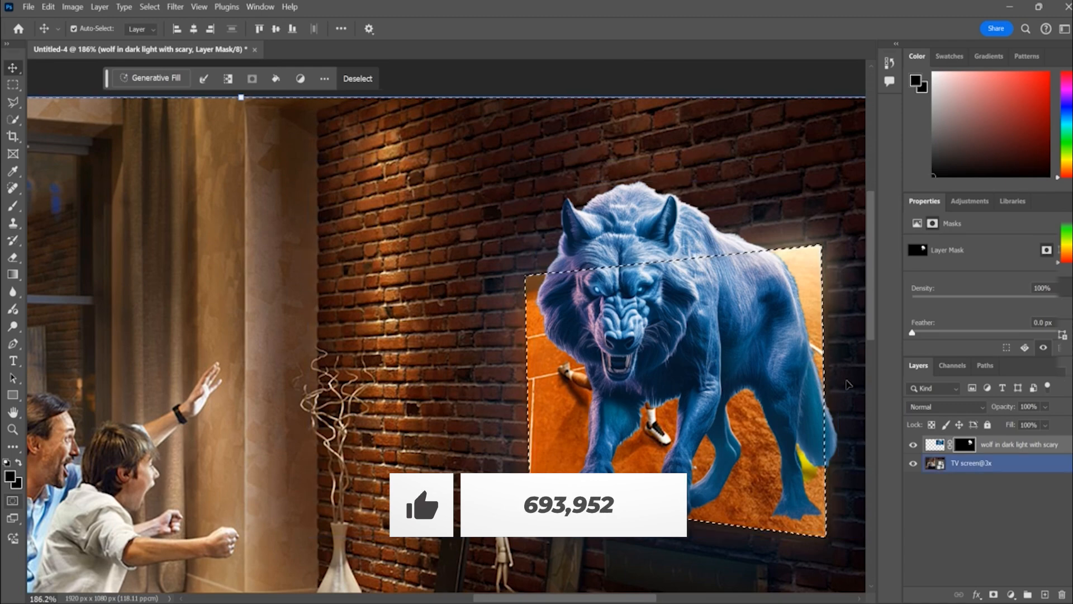
- Paint black on the wolf's layer mask with the Brush tool to hide the tail sticking out past the television's right edge
{"action": "scroll", "coordinate": [850, 386], "scroll_direction": "right", "scroll_amount": 5}
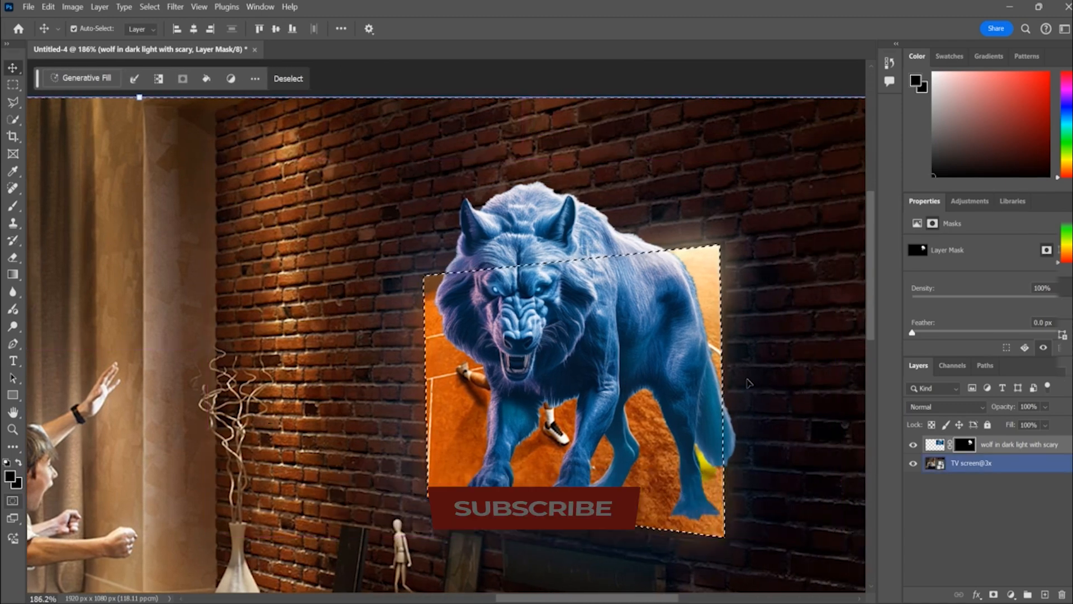
{"action": "scroll", "coordinate": [750, 381], "scroll_direction": "up", "scroll_amount": 2}
{"action": "scroll", "coordinate": [749, 380], "scroll_direction": "down", "scroll_amount": 2}
{"action": "scroll", "coordinate": [749, 381], "scroll_direction": "down", "scroll_amount": 4}
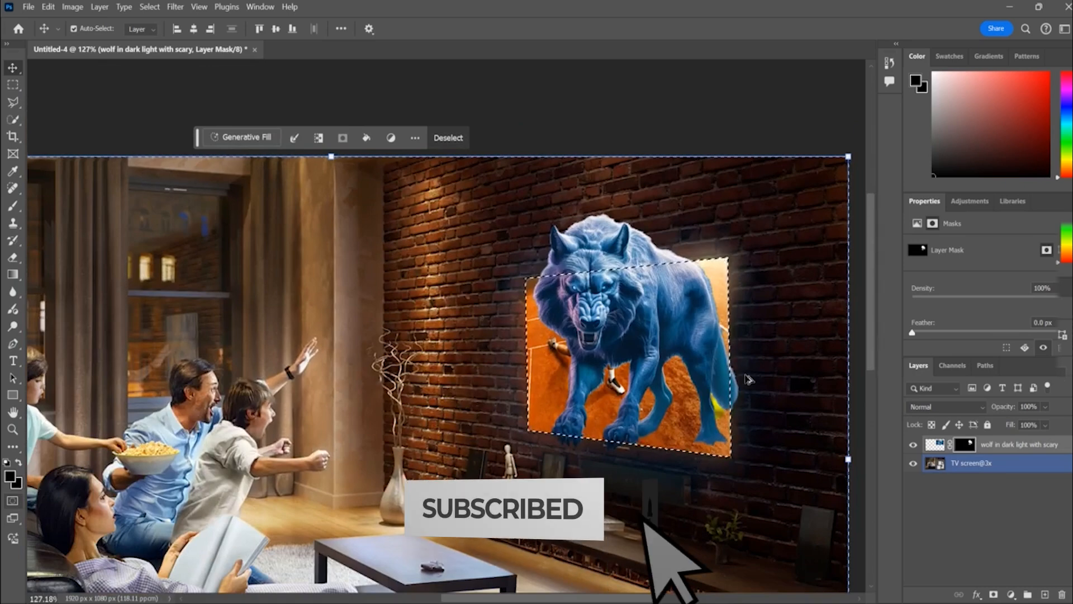
{"action": "scroll", "coordinate": [749, 380], "scroll_direction": "up", "scroll_amount": 4}
{"action": "scroll", "coordinate": [749, 380], "scroll_direction": "up", "scroll_amount": 1}
{"action": "scroll", "coordinate": [743, 380], "scroll_direction": "up", "scroll_amount": 2}
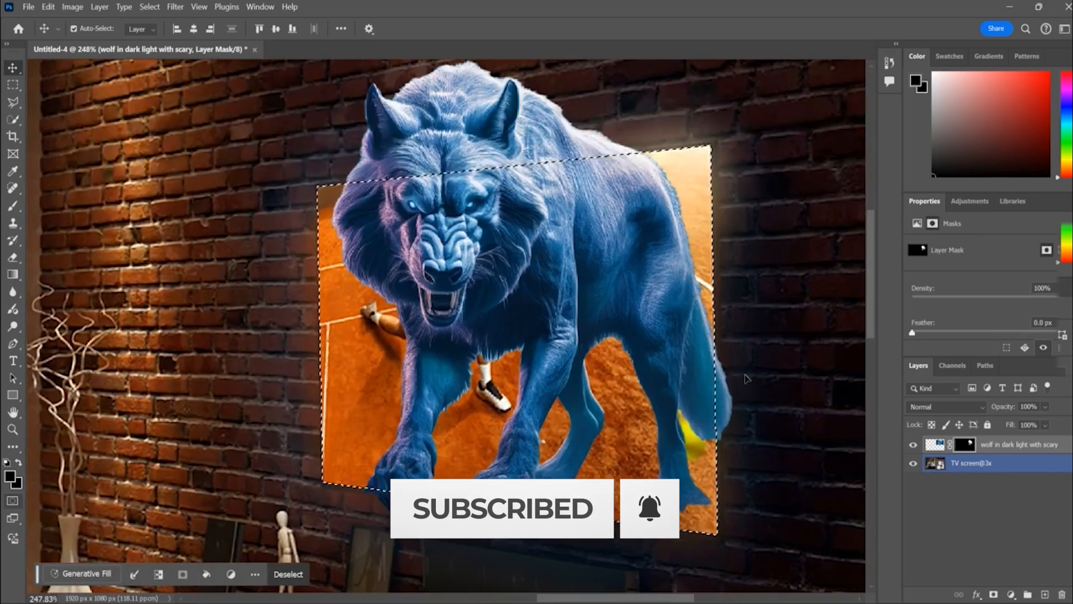
{"action": "key", "text": "b"}
{"action": "mouse_move", "coordinate": [734, 379]}
{"action": "left_mouse_down"}
{"action": "mouse_move", "coordinate": [729, 430]}
{"action": "mouse_move", "coordinate": [711, 336]}
{"action": "mouse_move", "coordinate": [721, 396]}
{"action": "left_mouse_up"}
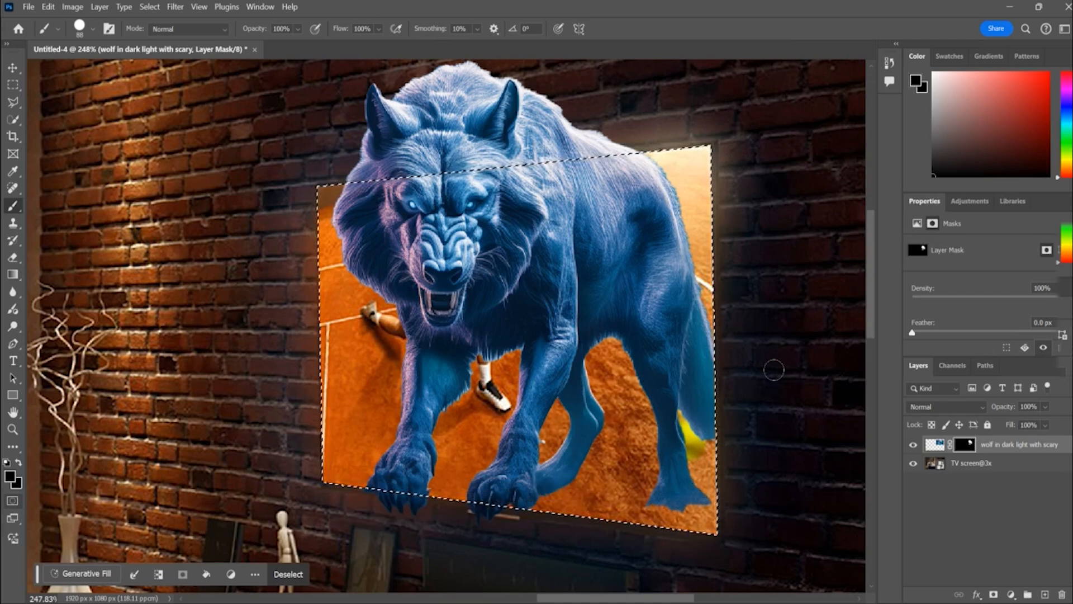
- Invert the selection back to the screen and paint white on the mask to reveal the wolf's blue background across the television, then deselect
{"action": "left_click", "coordinate": [150, 6]}
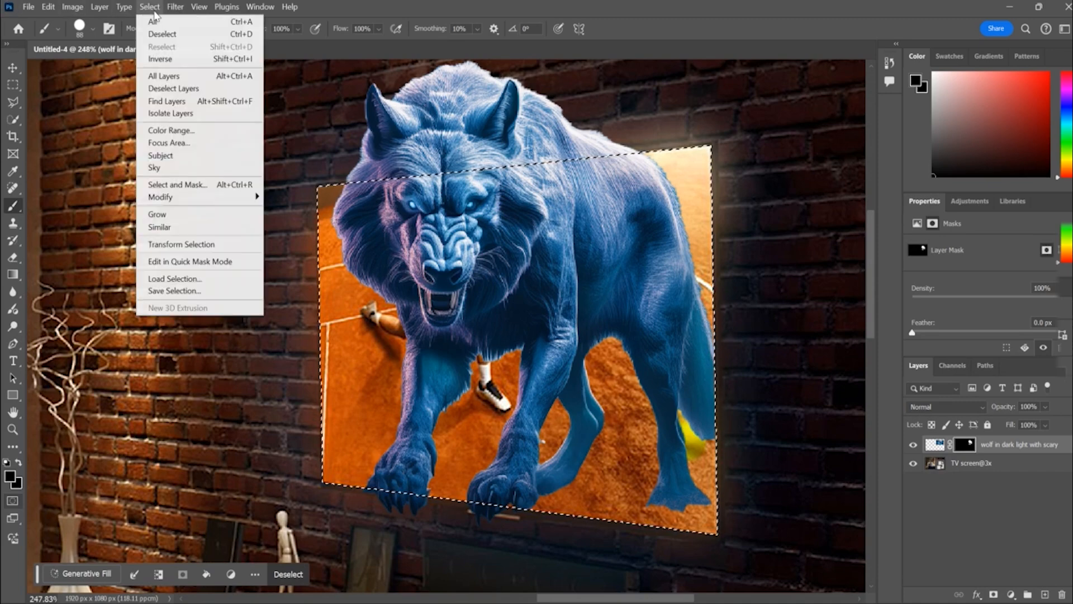
{"action": "left_click", "coordinate": [171, 60]}
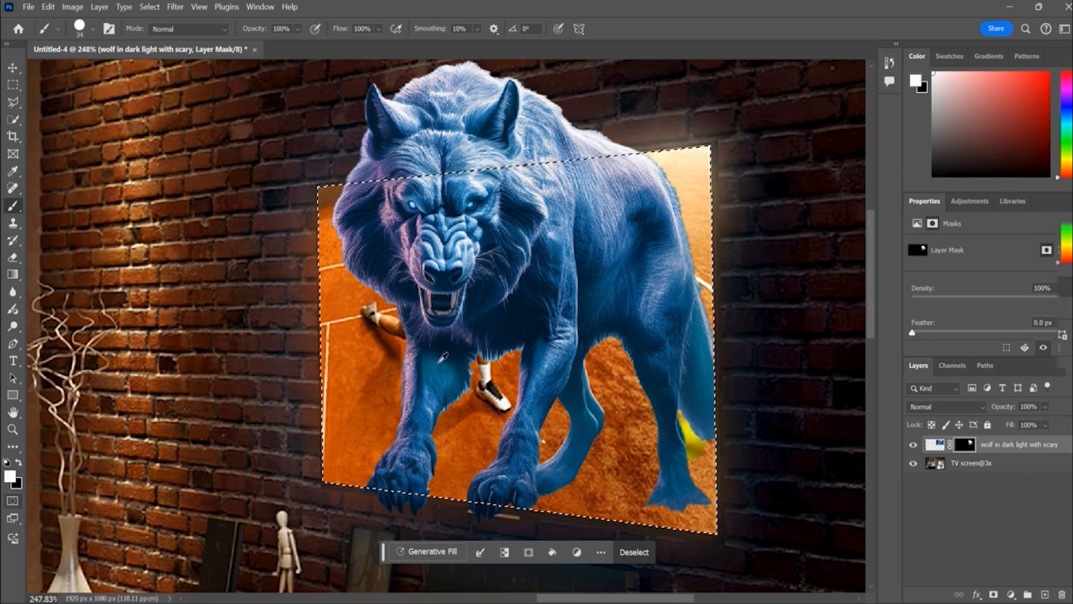
{"action": "mouse_move", "coordinate": [376, 383]}
{"action": "left_mouse_down"}
{"action": "mouse_move", "coordinate": [344, 481]}
{"action": "mouse_move", "coordinate": [326, 467]}
{"action": "mouse_move", "coordinate": [498, 435]}
{"action": "mouse_move", "coordinate": [705, 503]}
{"action": "mouse_move", "coordinate": [697, 439]}
{"action": "left_mouse_up"}
{"action": "left_click_drag", "start_coordinate": [687, 168], "coordinate": [706, 280]}
{"action": "left_click_drag", "start_coordinate": [621, 363], "coordinate": [620, 442]}
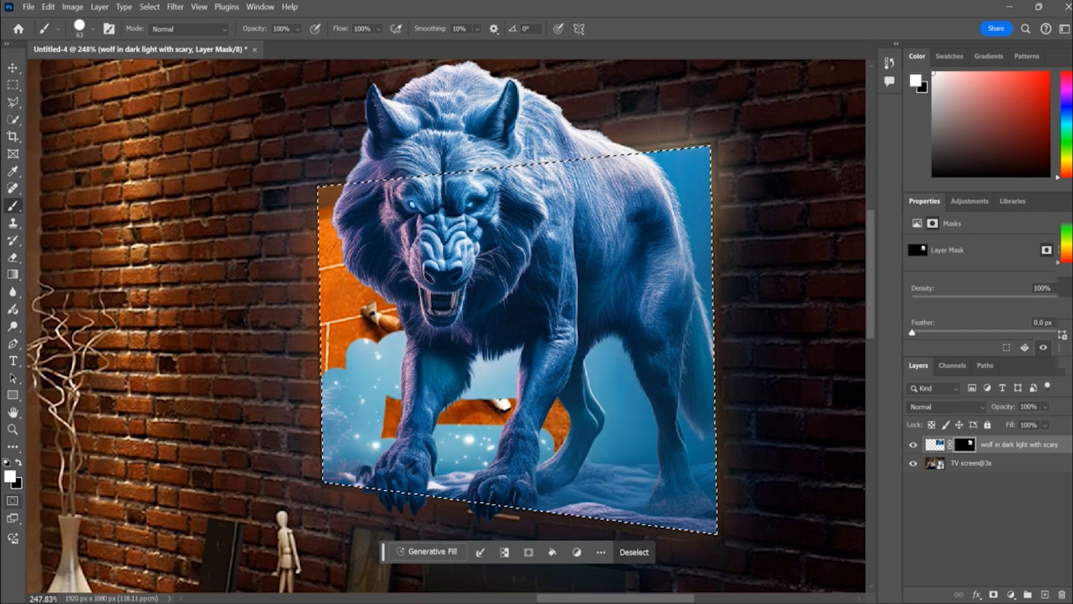
{"action": "left_click_drag", "start_coordinate": [487, 397], "coordinate": [332, 246]}
{"action": "left_click_drag", "start_coordinate": [307, 282], "coordinate": [342, 316]}
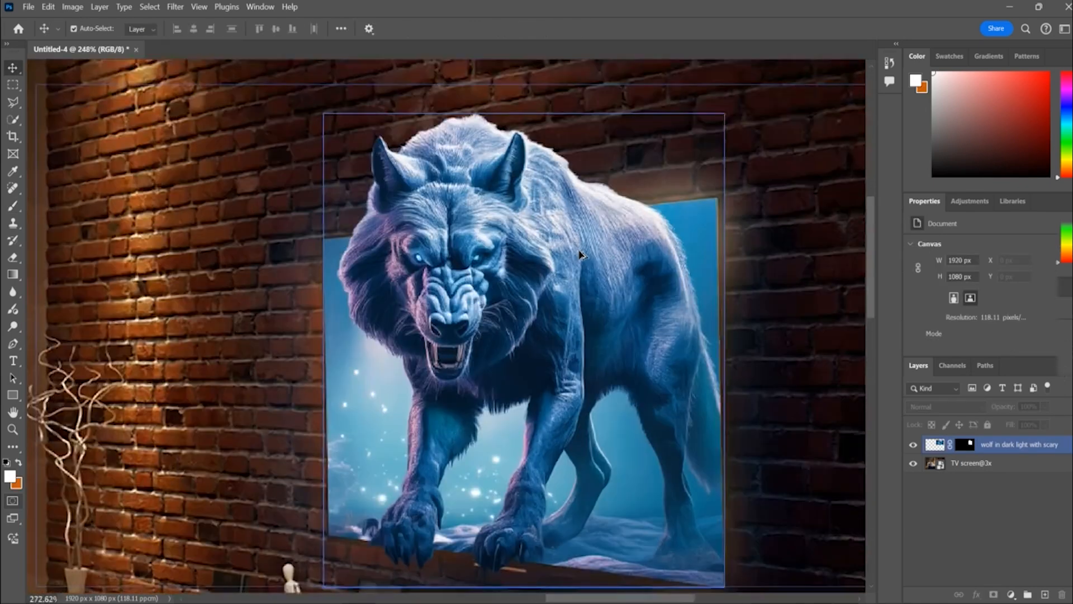
- On the wolf's layer mask, select a thin strip along the television screen's top edge with the Polygonal Lasso tool
{"action": "scroll", "coordinate": [579, 254], "scroll_direction": "up", "scroll_amount": 5}
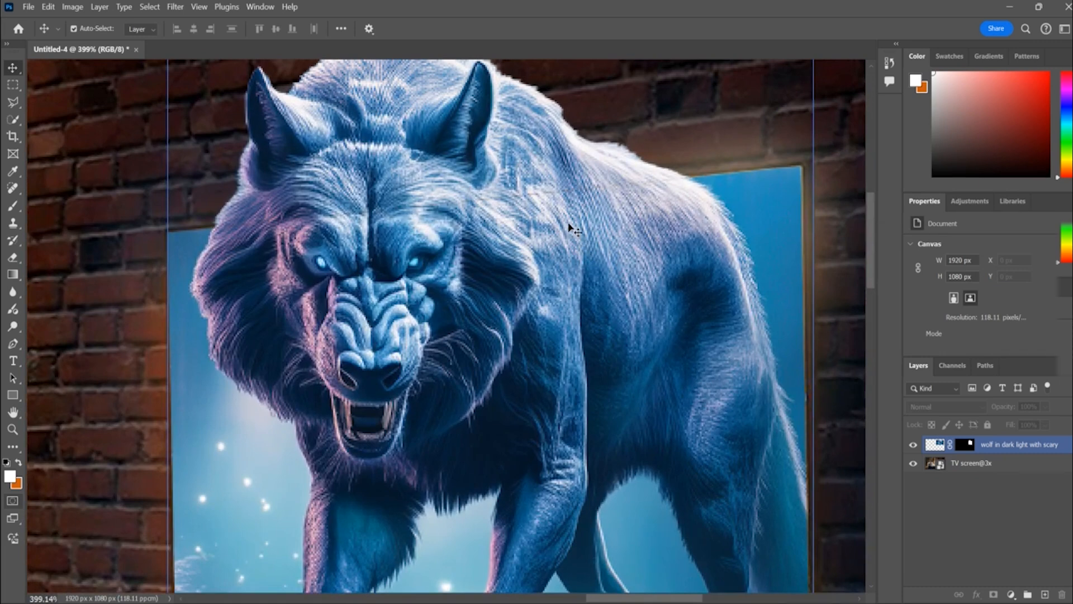
{"action": "scroll", "coordinate": [568, 223], "scroll_direction": "down", "scroll_amount": 1}
{"action": "left_click", "coordinate": [485, 185]}
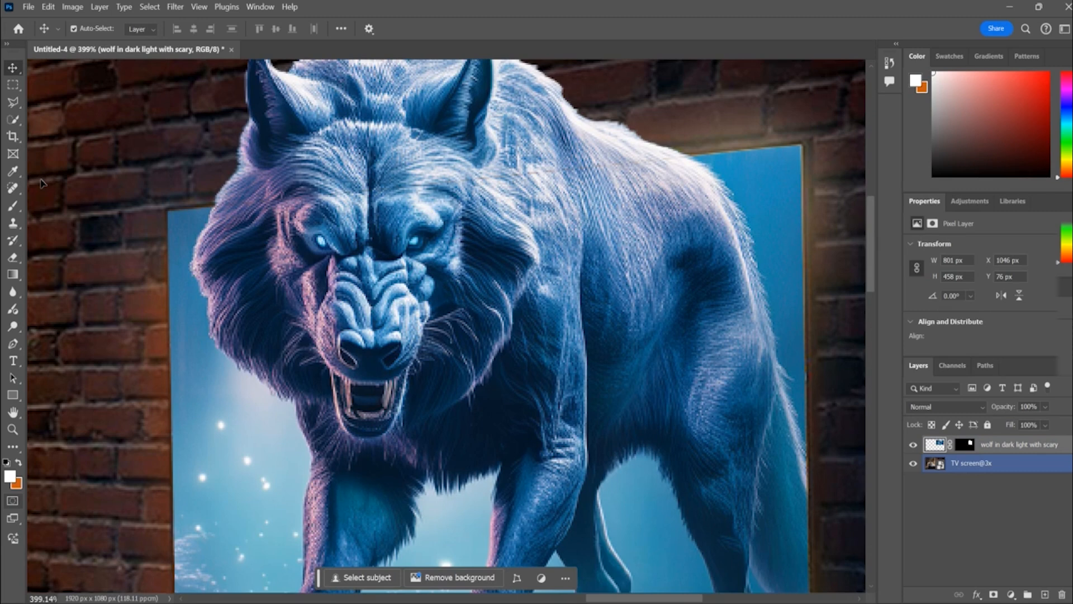
{"action": "left_click", "coordinate": [961, 445]}
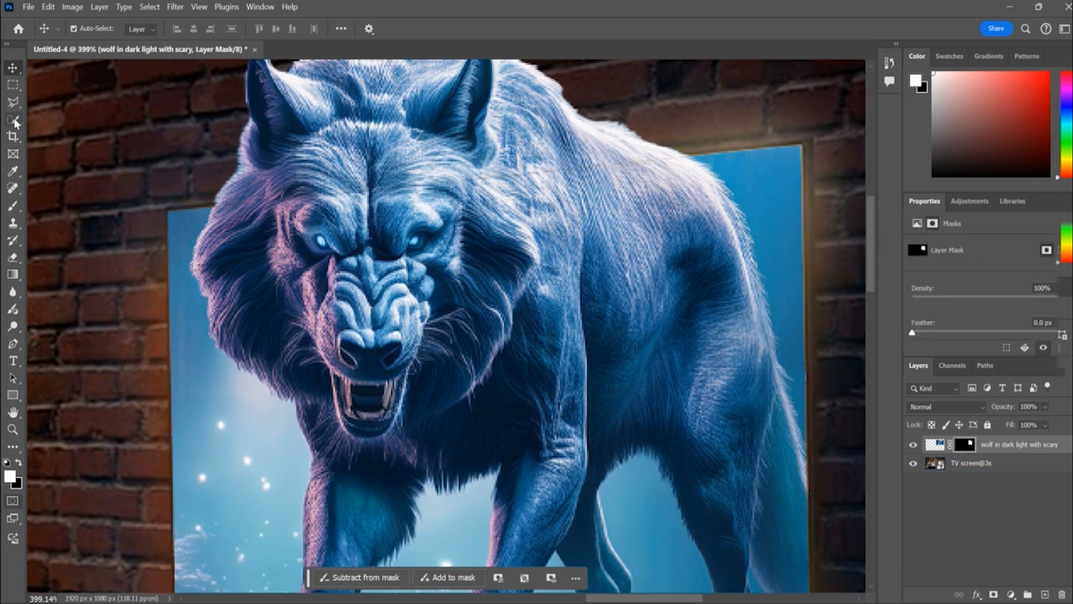
{"action": "left_click", "coordinate": [12, 102]}
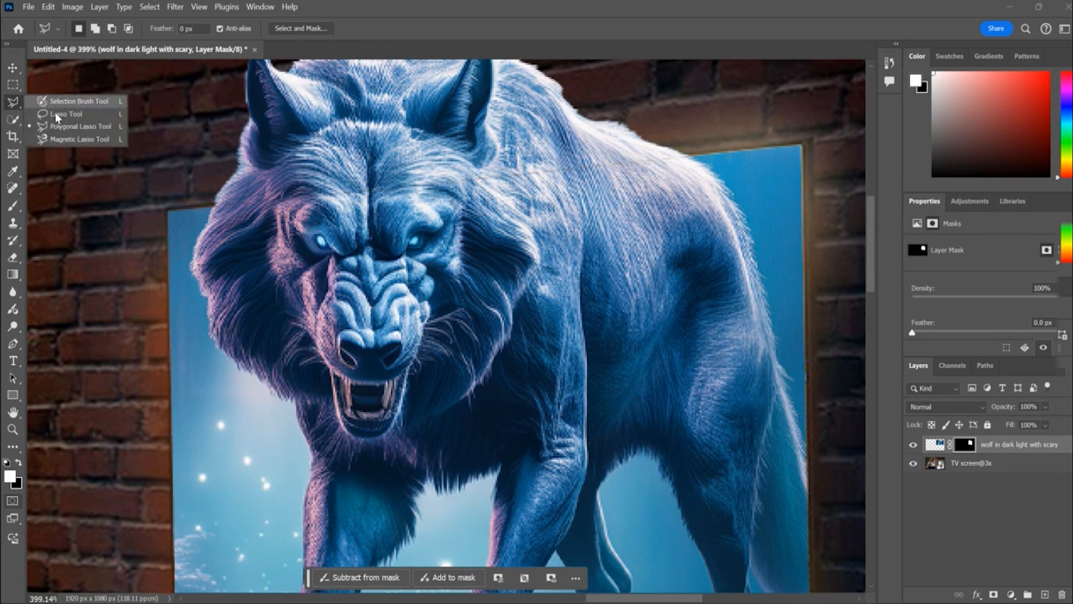
{"action": "left_click", "coordinate": [67, 126]}
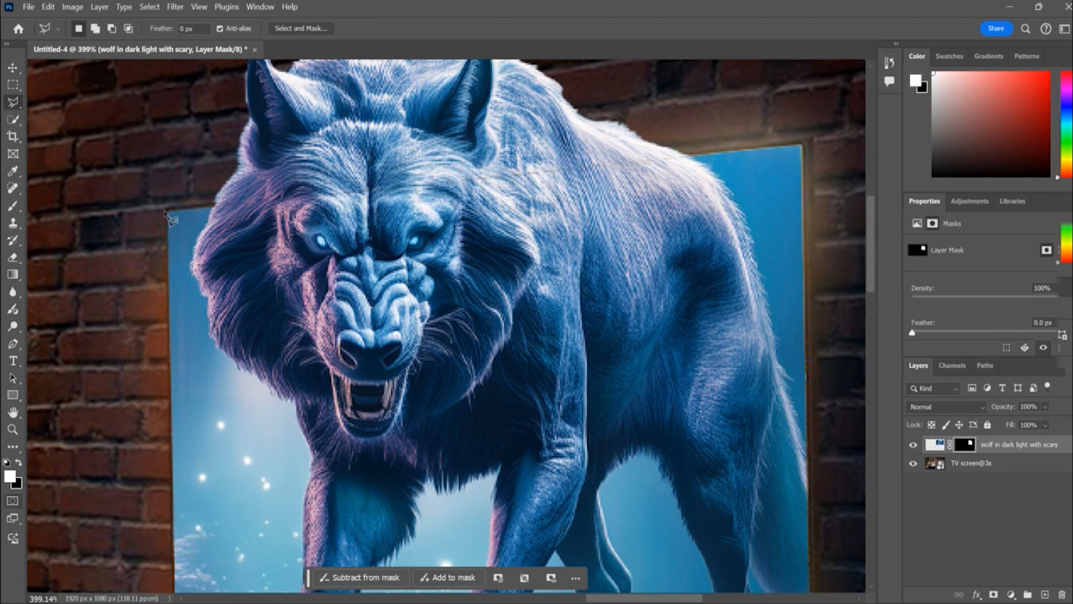
{"action": "left_click", "coordinate": [168, 211]}
{"action": "left_click", "coordinate": [802, 147]}
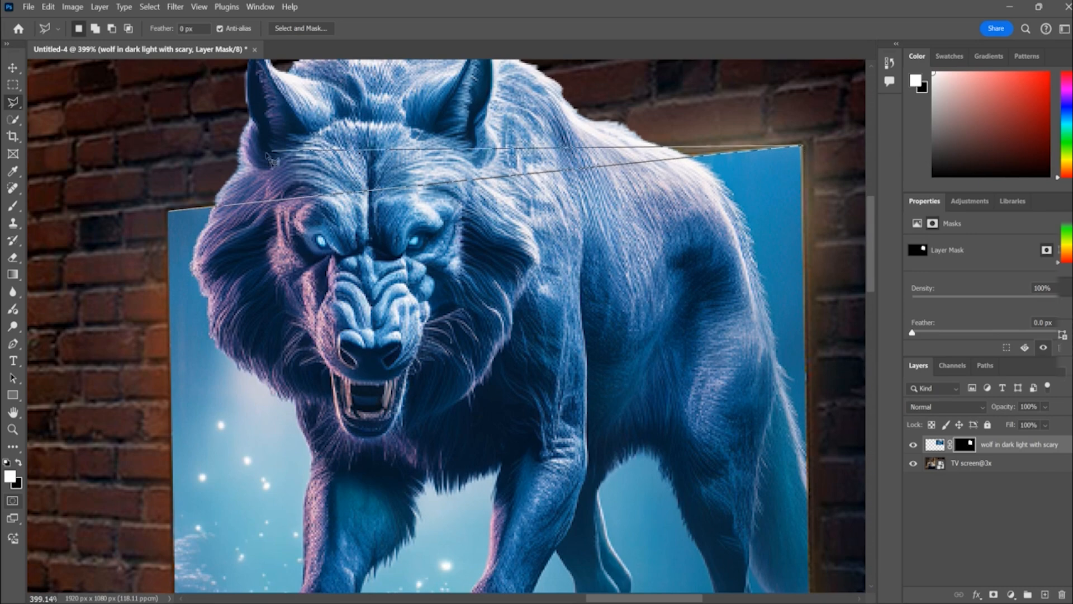
{"action": "left_click", "coordinate": [170, 211]}
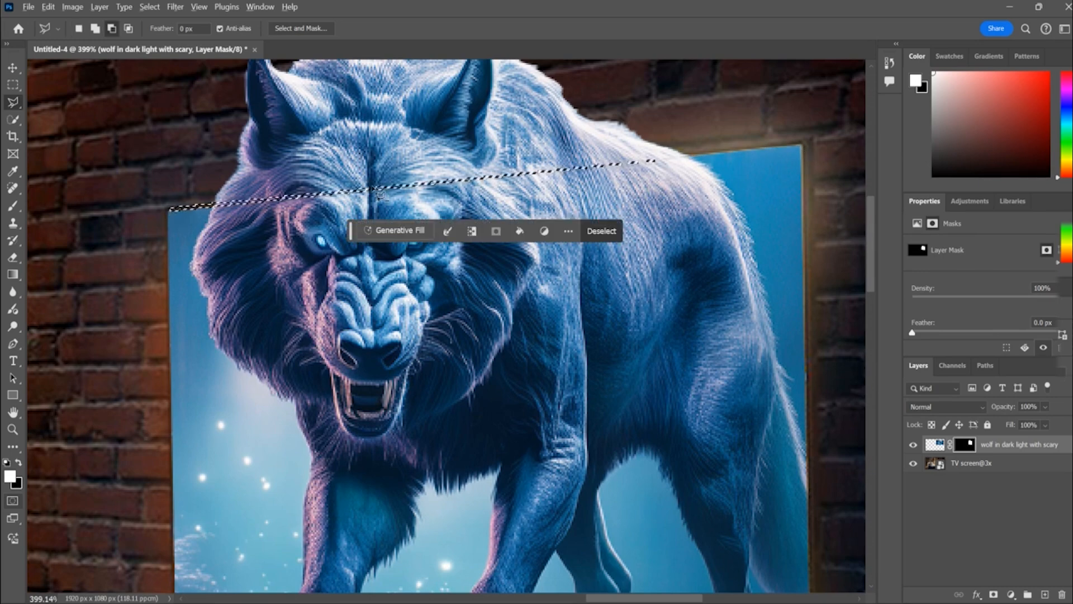
- Switch to the Brush tool, inspect the strip along the screen's top edge, and clear the selection
{"action": "scroll", "coordinate": [376, 187], "scroll_direction": "up", "scroll_amount": 2}
{"action": "scroll", "coordinate": [380, 196], "scroll_direction": "down", "scroll_amount": 4}
{"action": "key", "text": "b"}
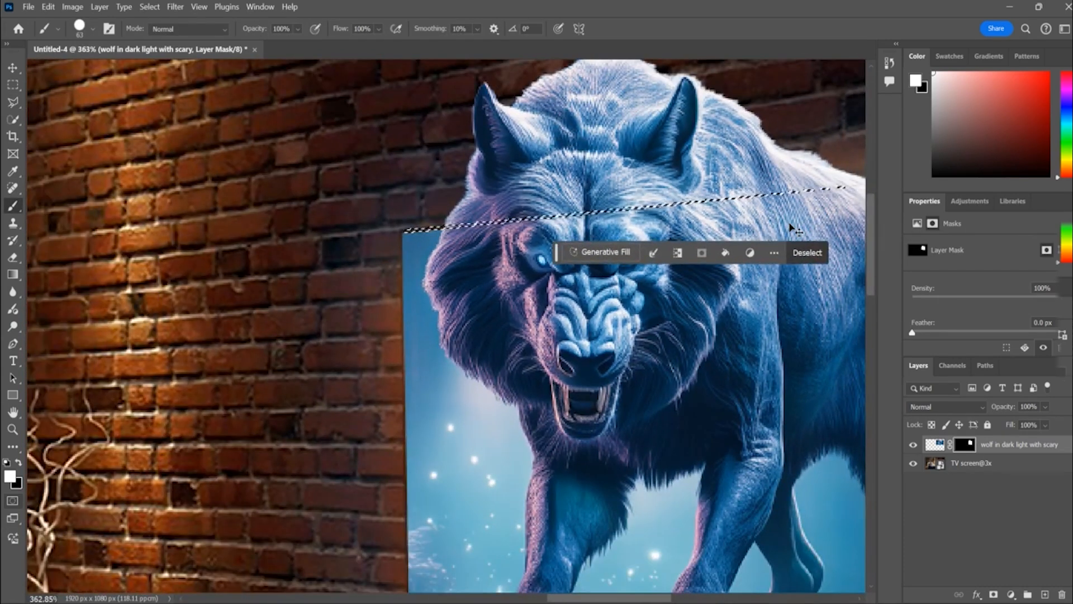
{"action": "scroll", "coordinate": [791, 229], "scroll_direction": "right", "scroll_amount": 3}
{"action": "scroll", "coordinate": [791, 228], "scroll_direction": "right", "scroll_amount": 1}
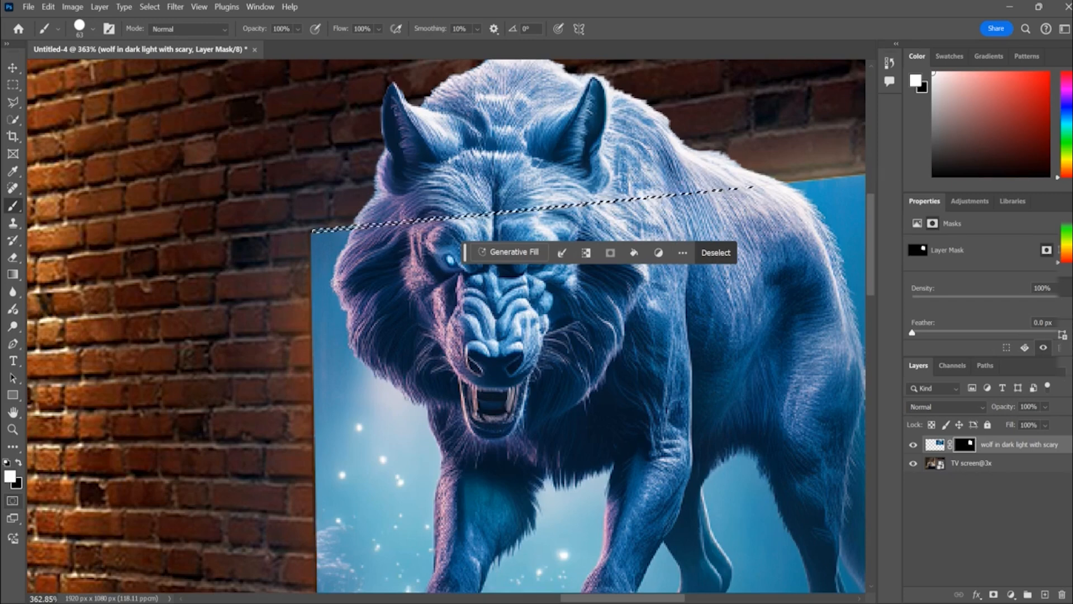
{"action": "scroll", "coordinate": [737, 208], "scroll_direction": "left", "scroll_amount": 1}
{"action": "scroll", "coordinate": [737, 208], "scroll_direction": "up", "scroll_amount": 3}
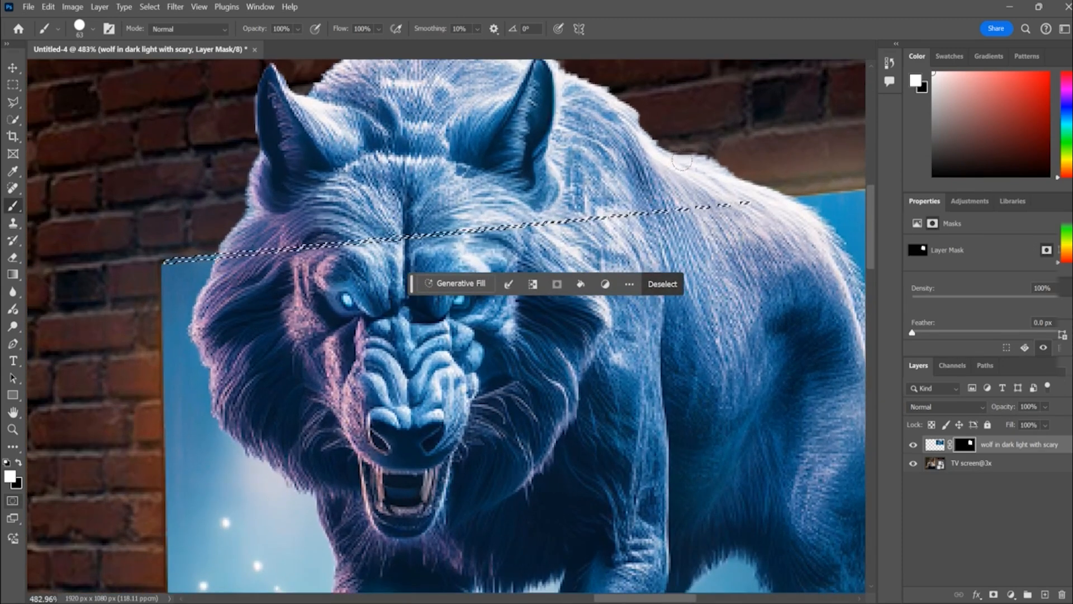
{"action": "scroll", "coordinate": [738, 210], "scroll_direction": "down", "scroll_amount": 2}
{"action": "scroll", "coordinate": [674, 193], "scroll_direction": "down", "scroll_amount": 2}
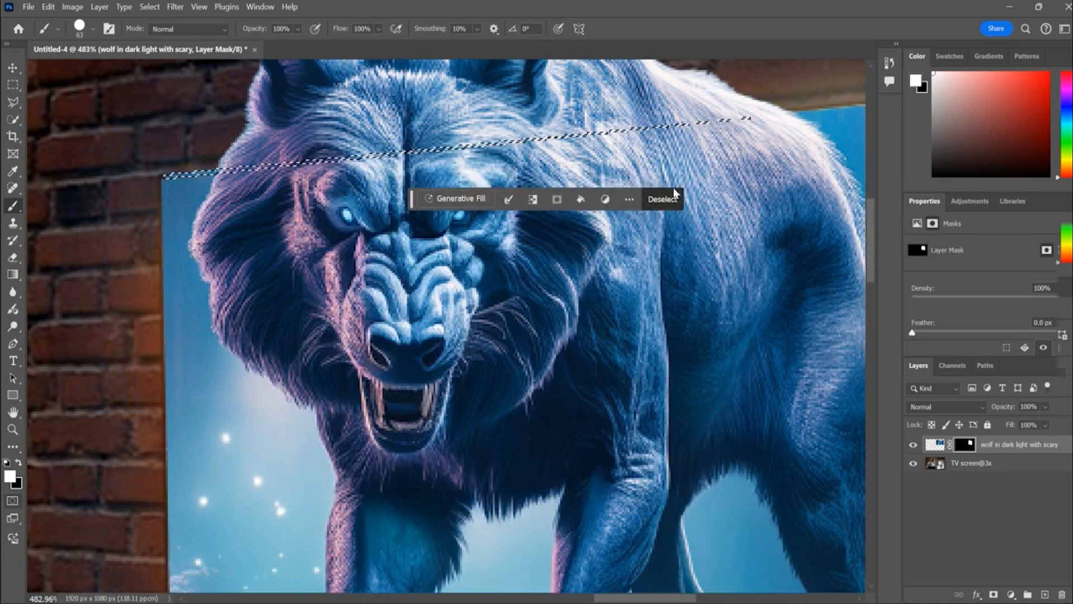
{"action": "left_click", "coordinate": [664, 196]}
{"action": "scroll", "coordinate": [674, 193], "scroll_direction": "down", "scroll_amount": 1}
{"action": "scroll", "coordinate": [685, 262], "scroll_direction": "right", "scroll_amount": 2}
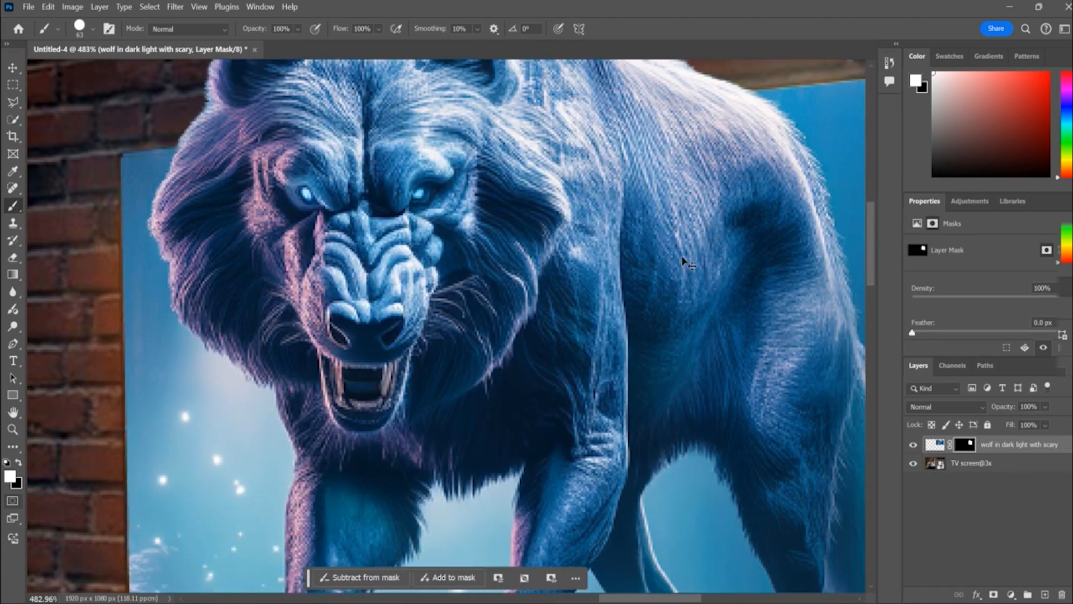
{"action": "scroll", "coordinate": [644, 201], "scroll_direction": "down", "scroll_amount": 6}
{"action": "scroll", "coordinate": [662, 235], "scroll_direction": "down", "scroll_amount": 1}
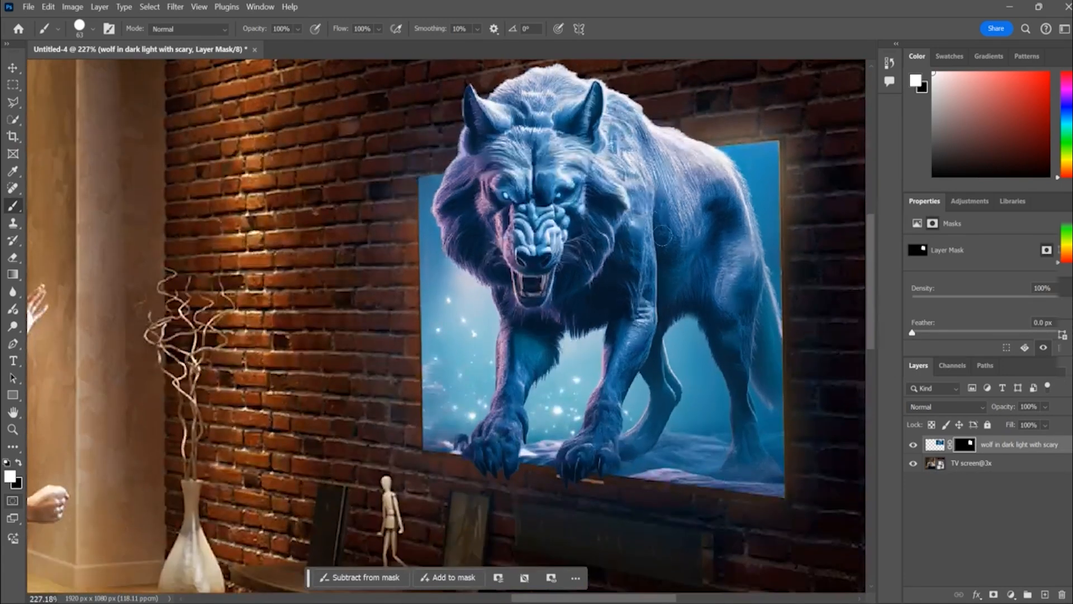
- On the wolf's layer mask, select a thin strip along the television screen's bottom edge with the Polygonal Lasso tool
{"action": "scroll", "coordinate": [644, 492], "scroll_direction": "down", "scroll_amount": 2}
{"action": "scroll", "coordinate": [615, 470], "scroll_direction": "up", "scroll_amount": 6}
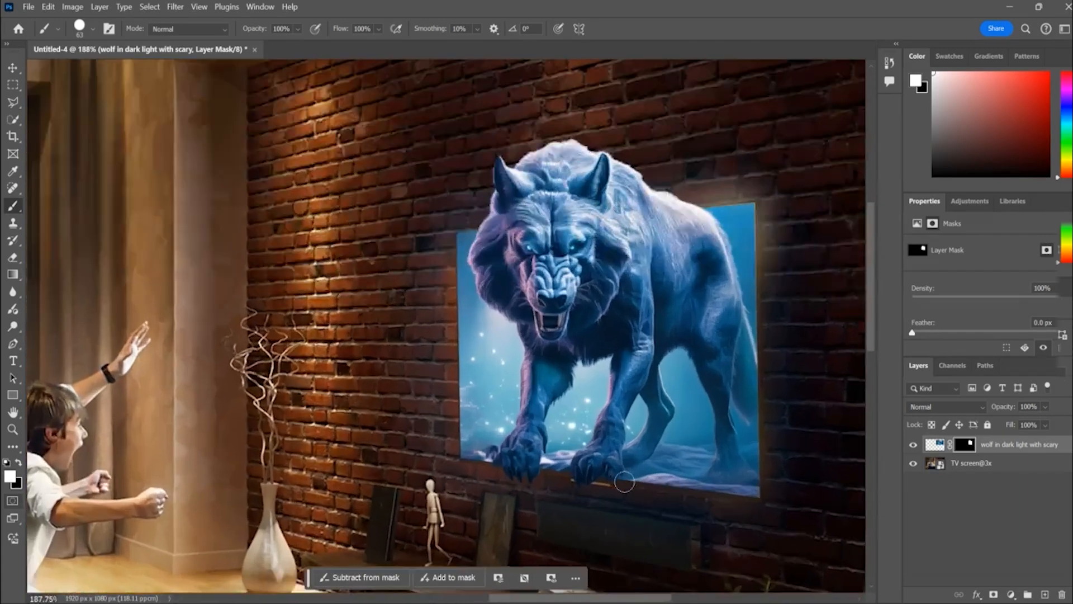
{"action": "scroll", "coordinate": [652, 419], "scroll_direction": "down", "scroll_amount": 2}
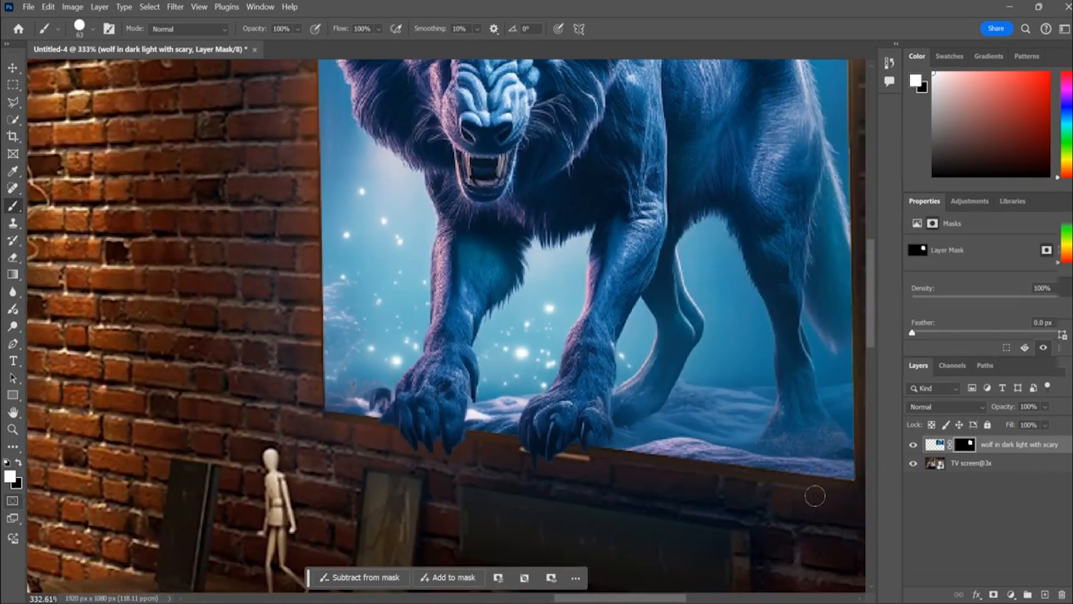
{"action": "key", "text": "space"}
{"action": "left_click_drag", "start_coordinate": [736, 434], "coordinate": [659, 416]}
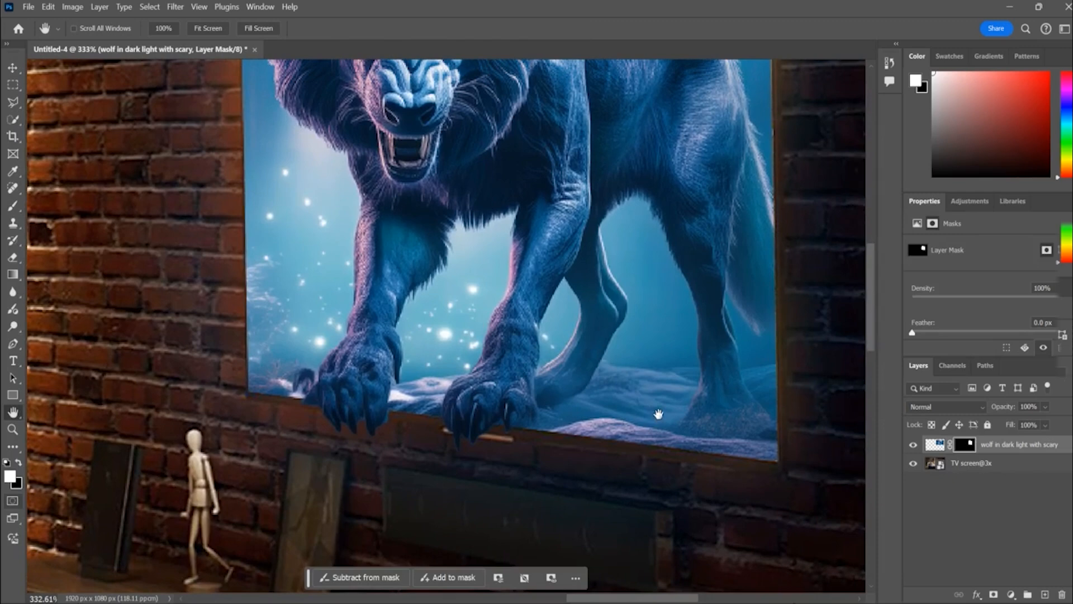
{"action": "key", "text": "v"}
{"action": "left_click", "coordinate": [13, 103]}
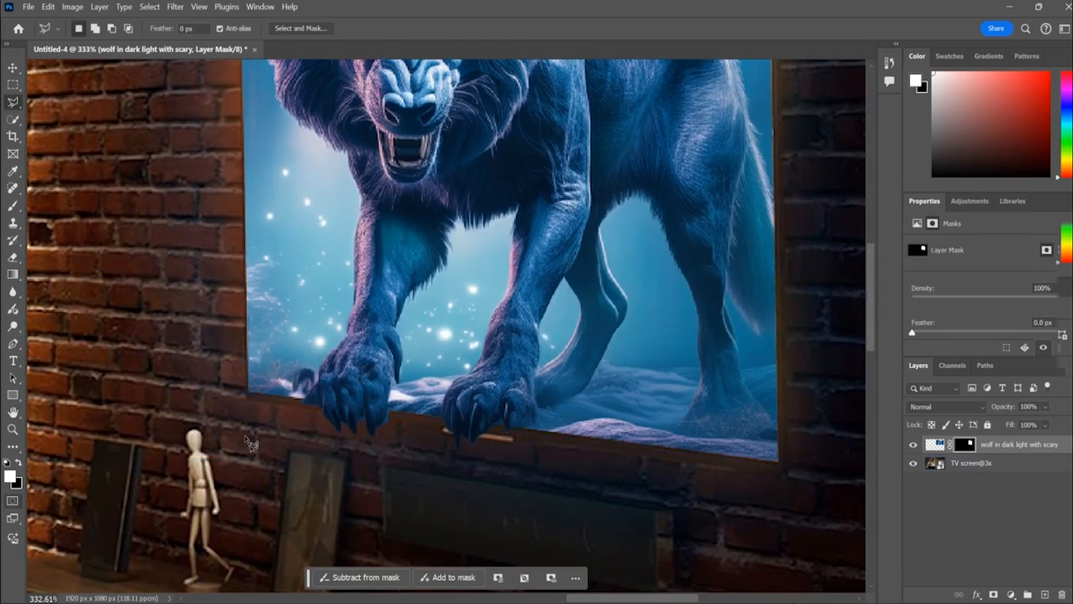
{"action": "left_click", "coordinate": [248, 394]}
{"action": "left_click", "coordinate": [780, 452]}
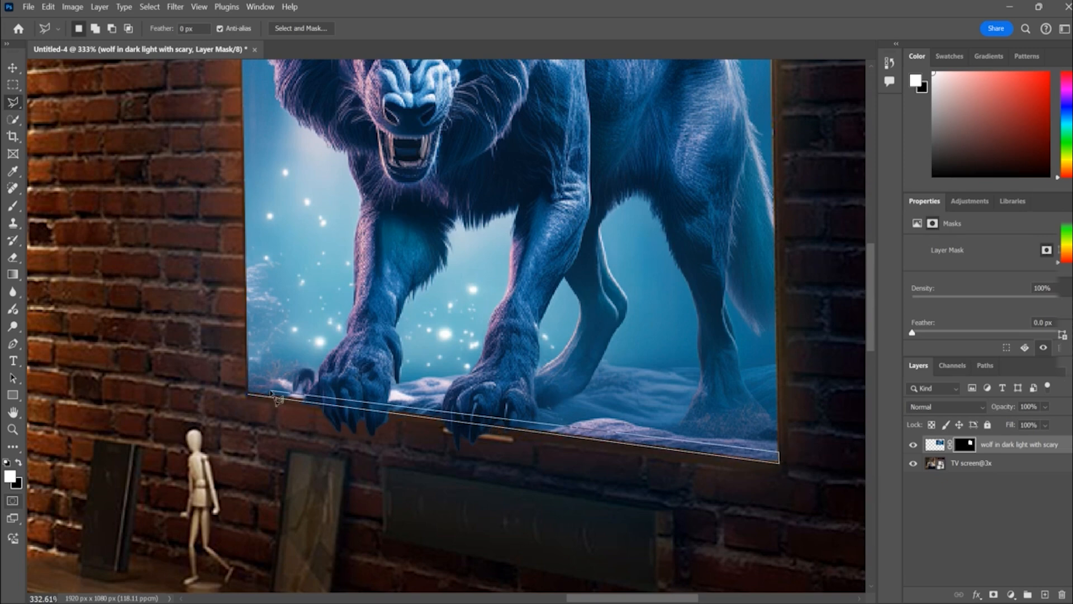
{"action": "left_click", "coordinate": [248, 394]}
- Switch to the Brush tool for the strip along the screen's bottom edge, then clear the selection
{"action": "key", "text": "b"}
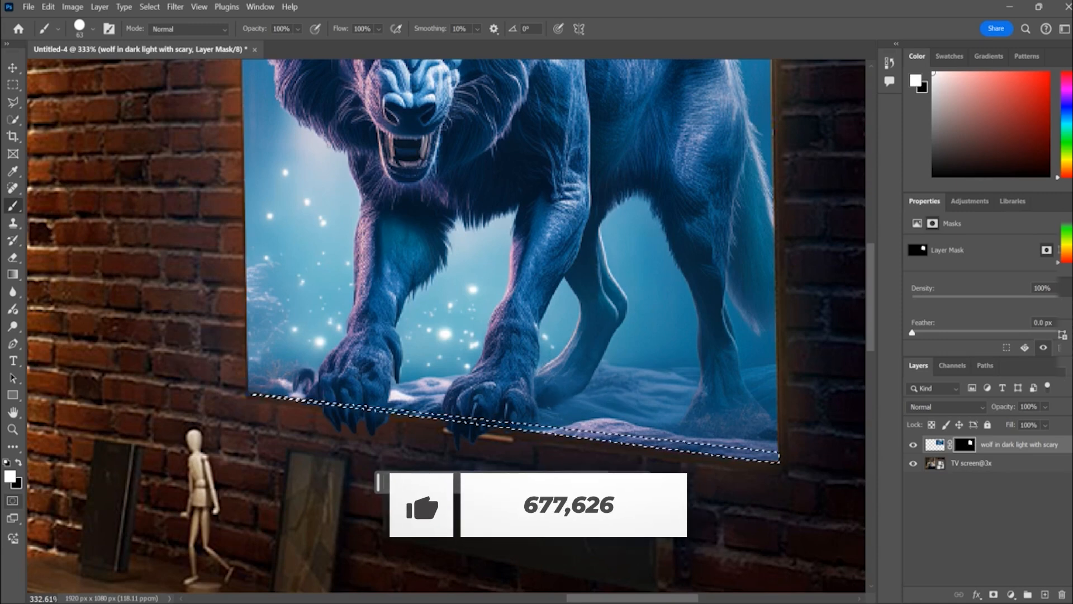
{"action": "key", "text": "v"}
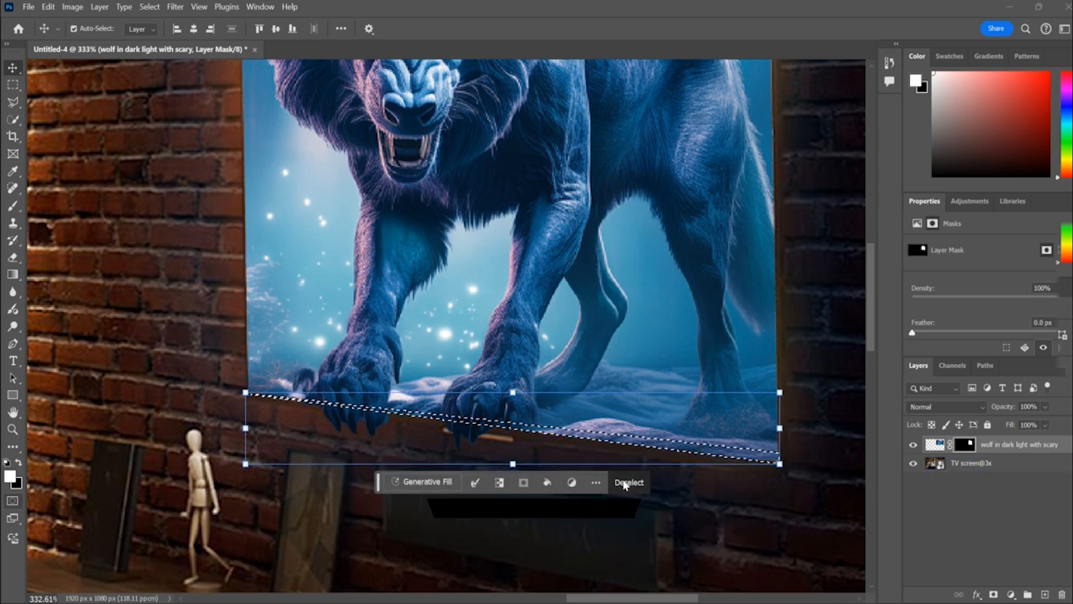
{"action": "left_click", "coordinate": [625, 484]}
{"action": "left_click", "coordinate": [407, 446]}
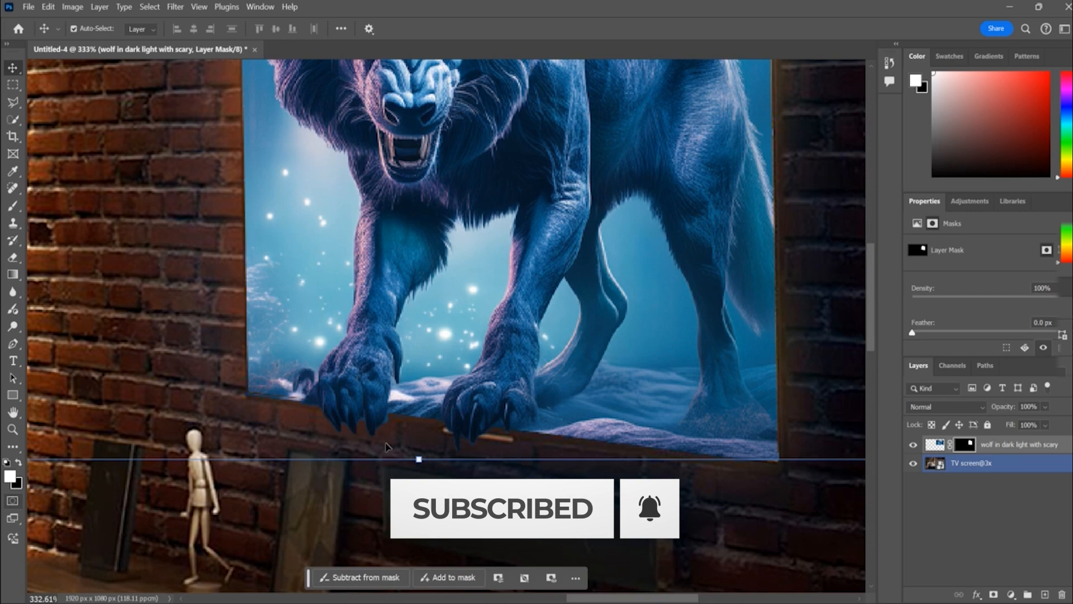
- Add a Color Balance adjustment layer and place it between the wolf layer and the TV screen@3x layer
{"action": "scroll", "coordinate": [386, 446], "scroll_direction": "down", "scroll_amount": 5}
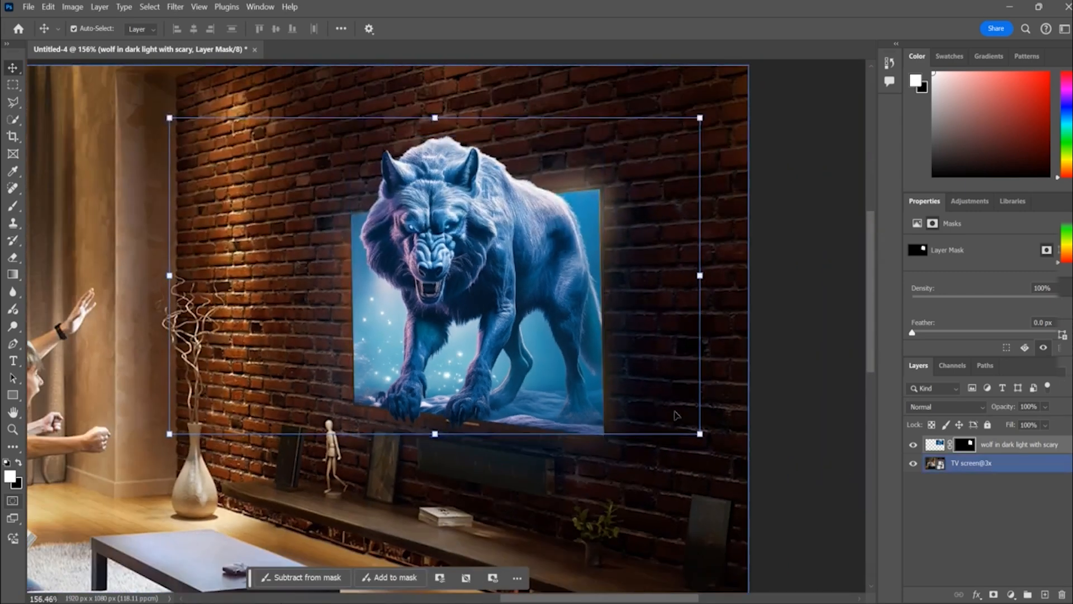
{"action": "scroll", "coordinate": [205, 328], "scroll_direction": "down", "scroll_amount": 4}
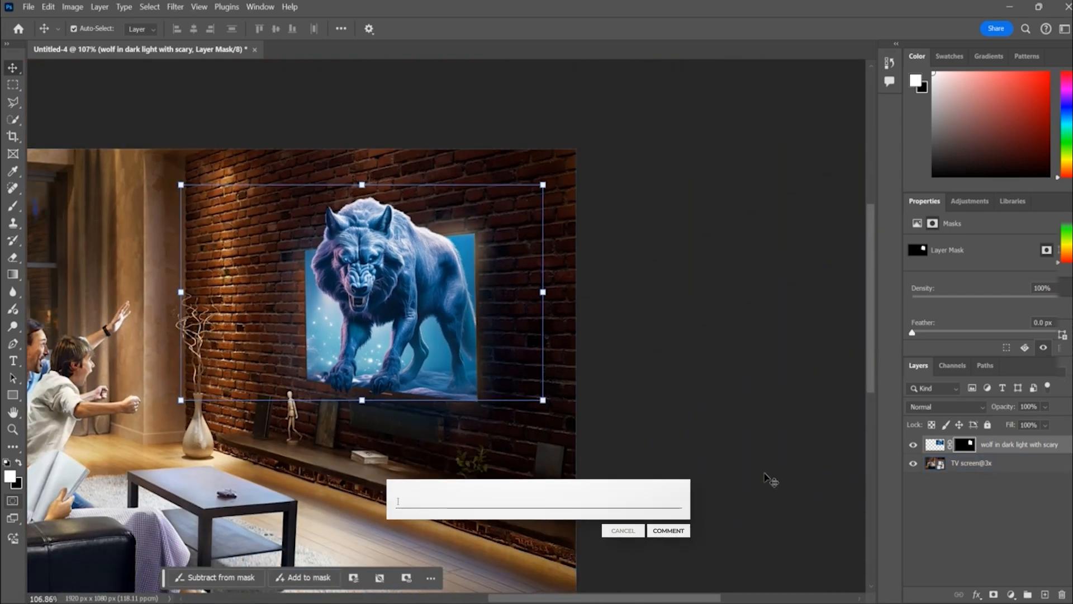
{"action": "key", "text": "h"}
{"action": "left_click_drag", "start_coordinate": [269, 397], "coordinate": [505, 336]}
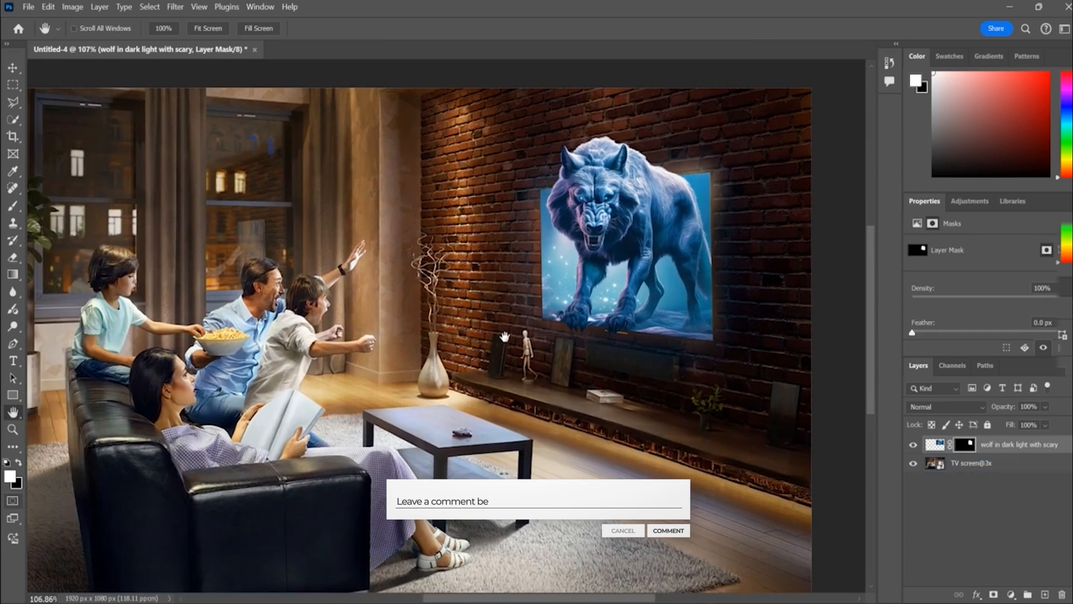
{"action": "scroll", "coordinate": [505, 336], "scroll_direction": "down", "scroll_amount": 2}
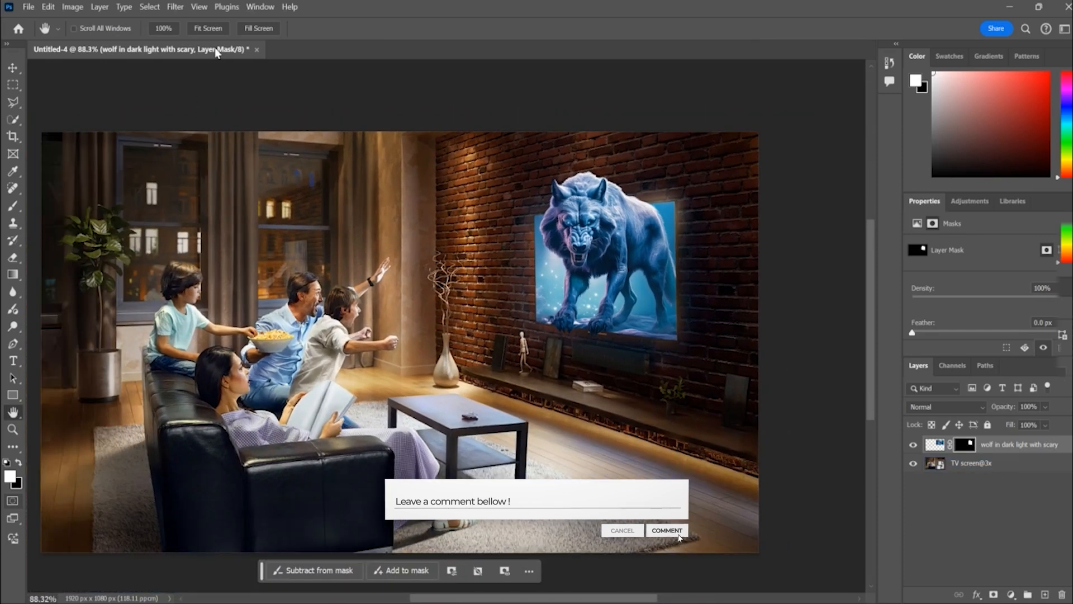
{"action": "left_click", "coordinate": [212, 30]}
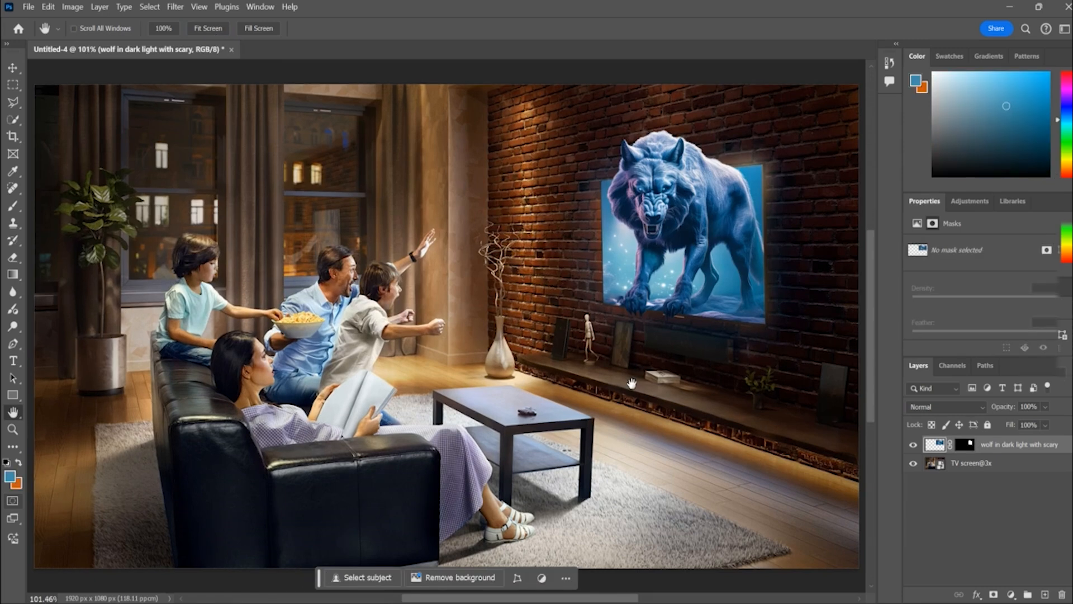
{"action": "key", "text": "v"}
{"action": "left_click", "coordinate": [980, 542]}
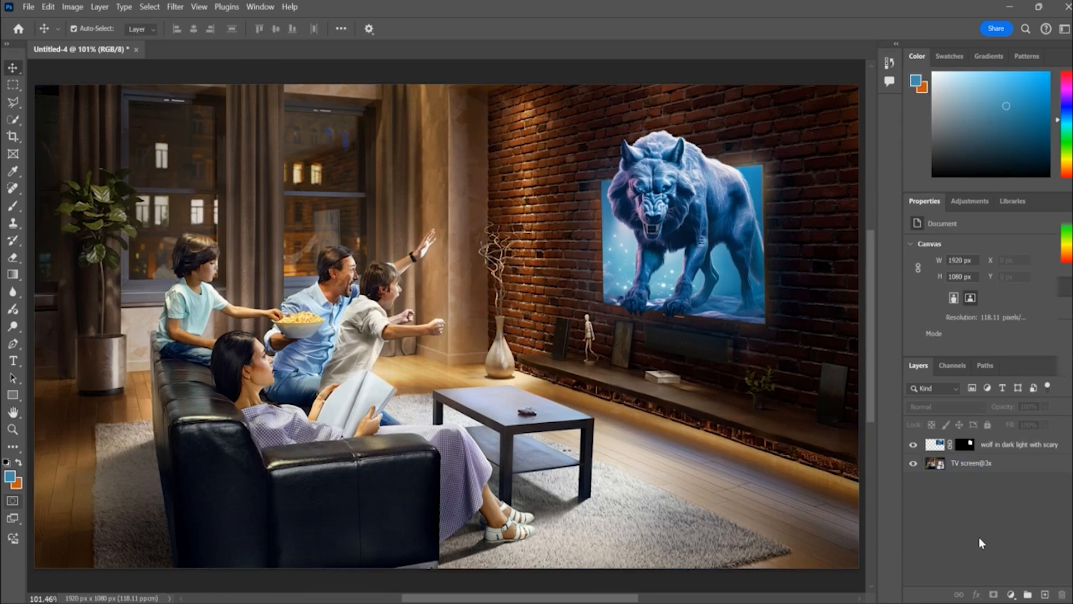
{"action": "left_click", "coordinate": [1011, 594]}
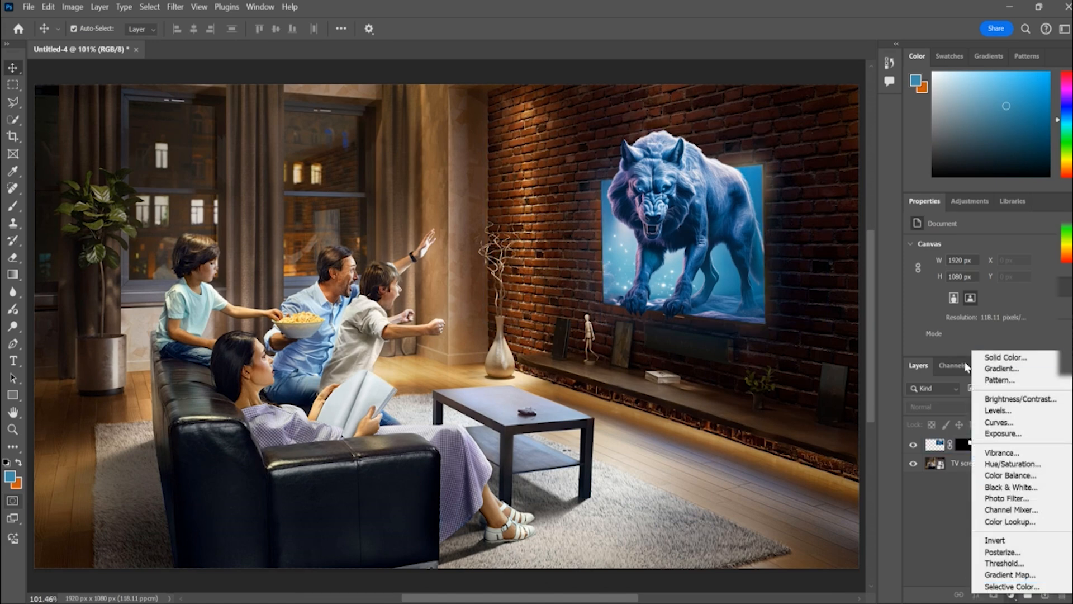
{"action": "left_click", "coordinate": [998, 478]}
{"action": "left_click_drag", "start_coordinate": [966, 451], "coordinate": [966, 478]}
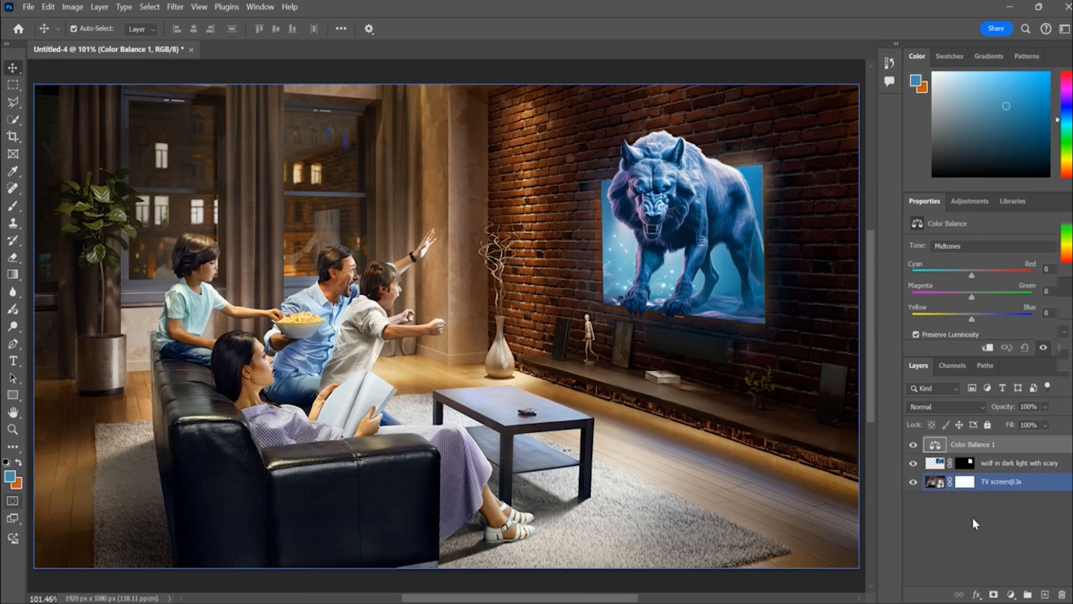
{"action": "left_click_drag", "start_coordinate": [971, 445], "coordinate": [951, 465]}
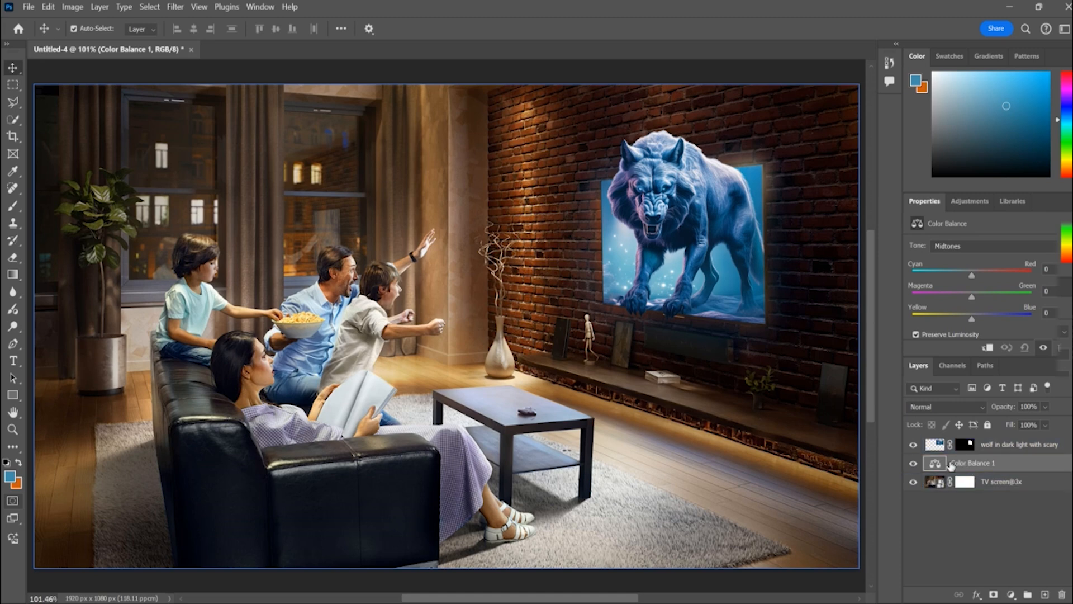
- Set the Color Balance midtones to -44 Cyan/Red, +25 Magenta/Green and +74 Yellow/Blue to tint the room blue
{"action": "left_click_drag", "start_coordinate": [971, 275], "coordinate": [949, 277]}
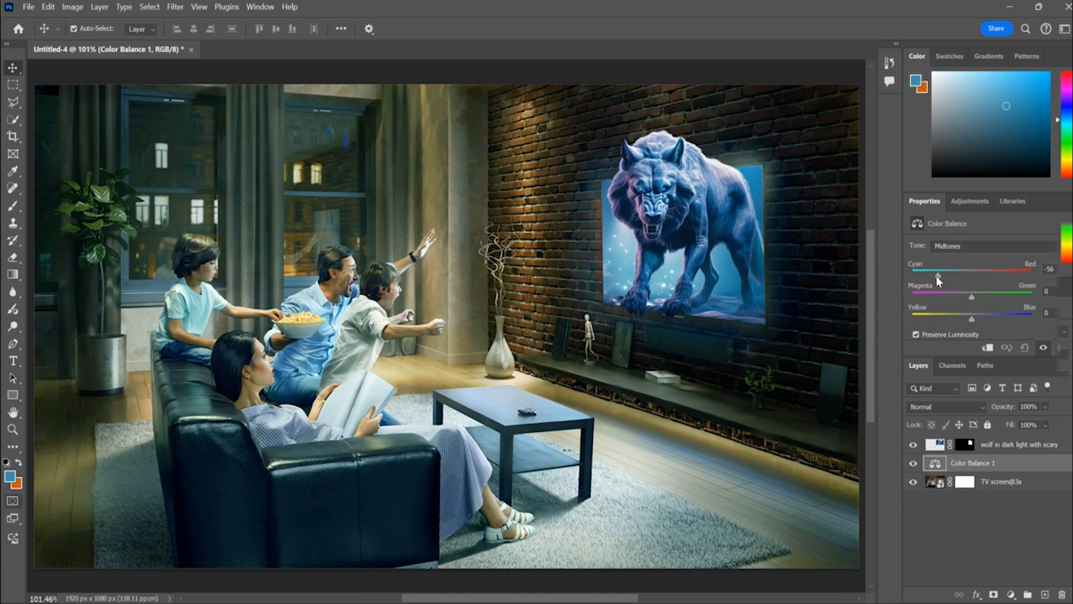
{"action": "left_click_drag", "start_coordinate": [931, 276], "coordinate": [1016, 298]}
{"action": "scroll", "coordinate": [949, 320], "scroll_direction": "down", "scroll_amount": 2}
{"action": "scroll", "coordinate": [979, 291], "scroll_direction": "up", "scroll_amount": 2}
{"action": "left_click_drag", "start_coordinate": [947, 275], "coordinate": [945, 274]}
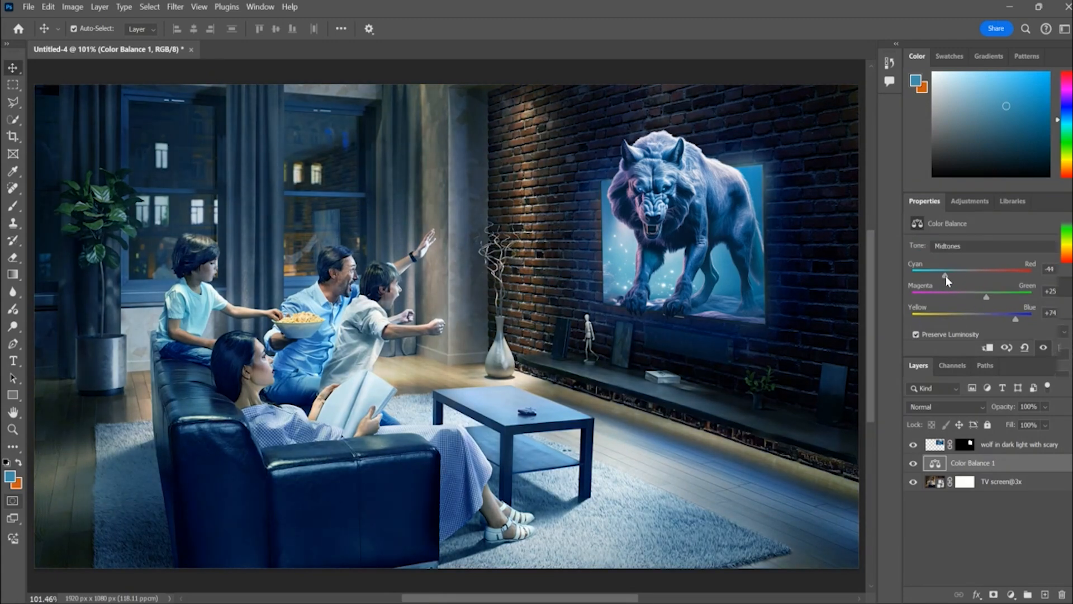
{"action": "left_click", "coordinate": [958, 547]}
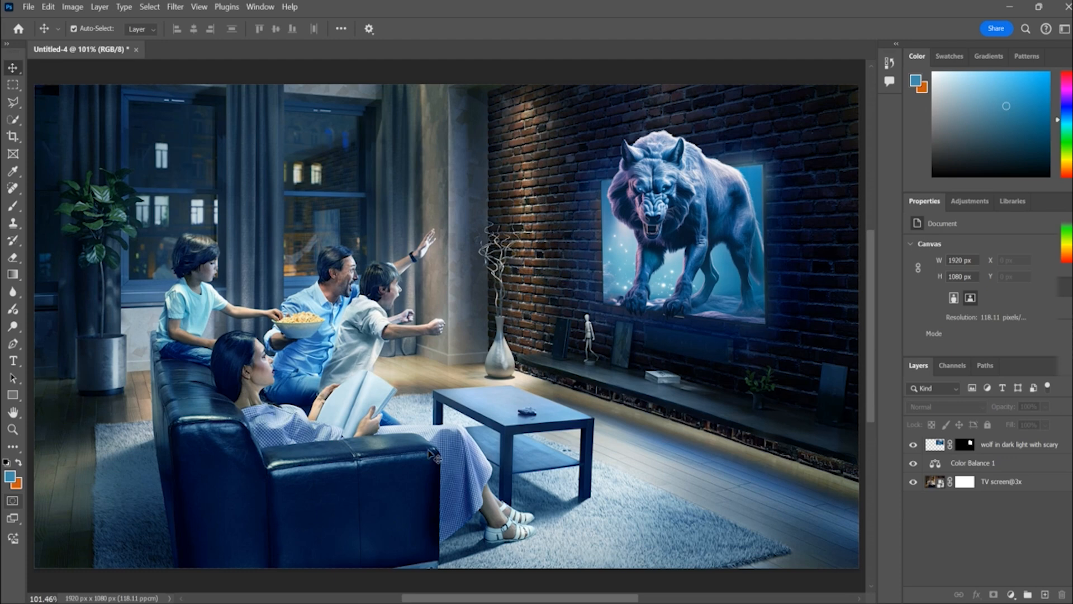
- Export the composite as a 1920 x 1080 px JPG at 100% scale with Export As
{"action": "left_click", "coordinate": [28, 7]}
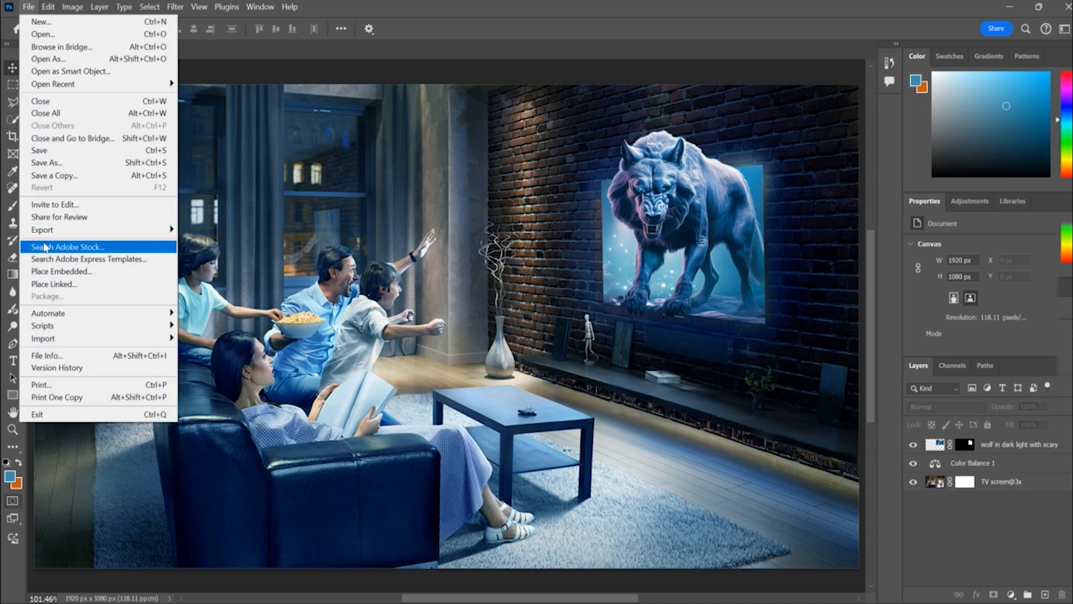
{"action": "mouse_move", "coordinate": [50, 233]}
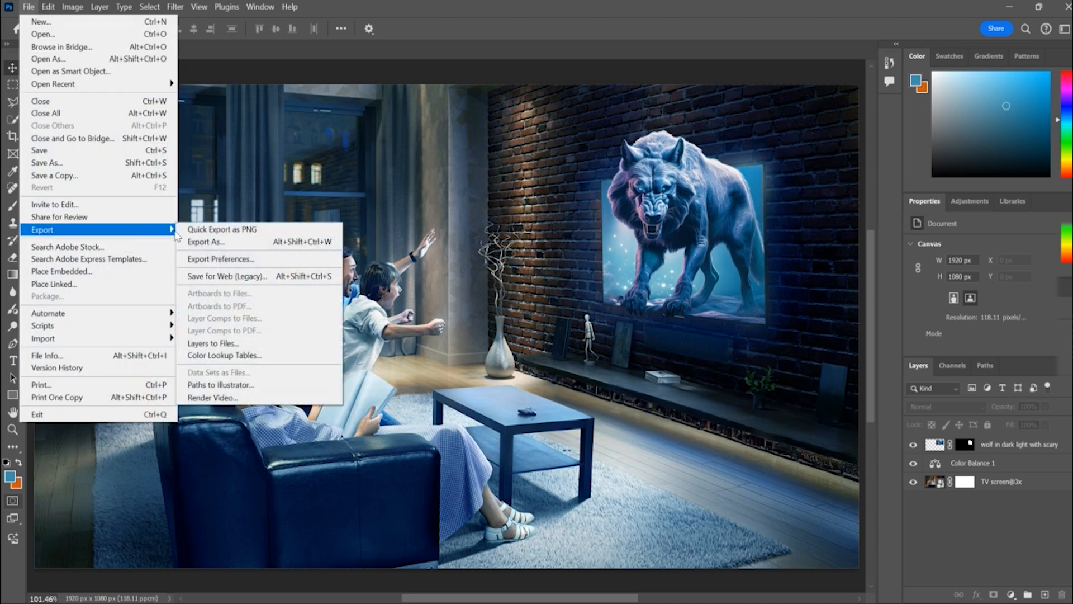
{"action": "left_click", "coordinate": [225, 246]}
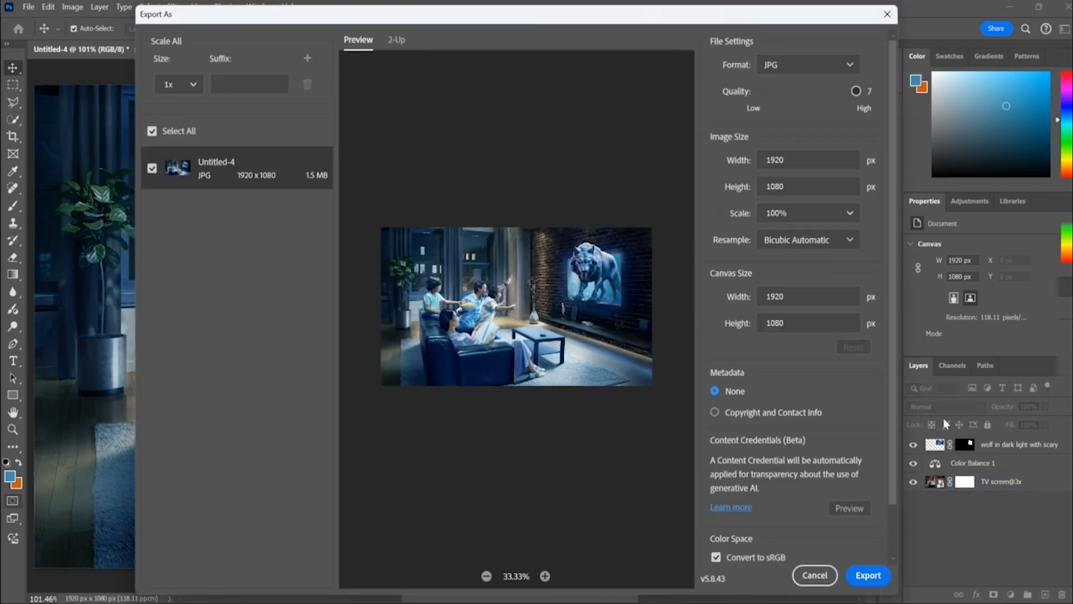
{"action": "left_click", "coordinate": [868, 576]}
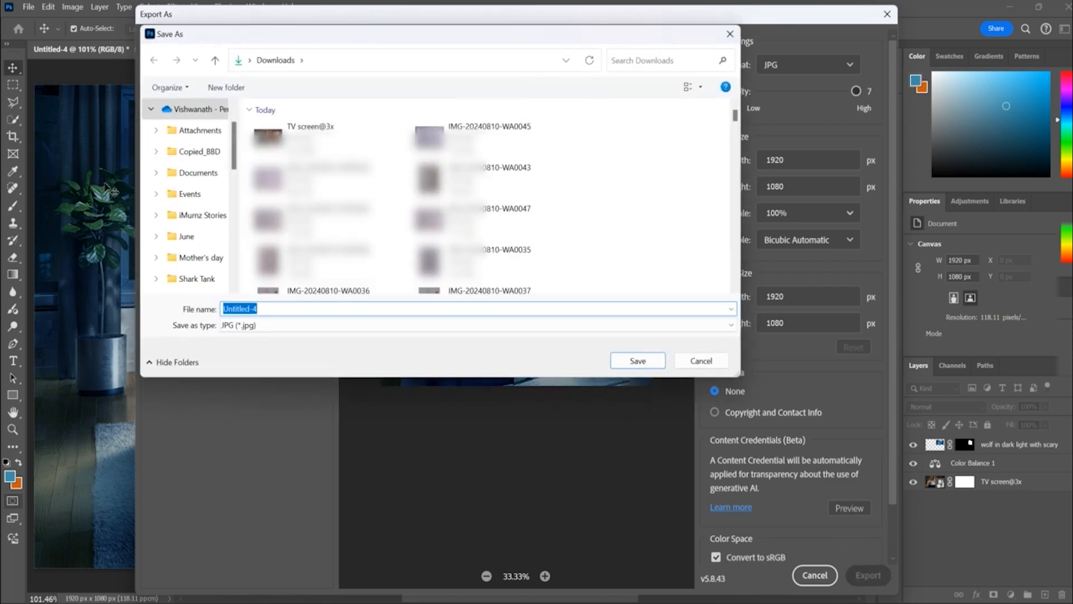
- Save the exported JPG to the Desktop under the file name Wolf
{"action": "scroll", "coordinate": [186, 253], "scroll_direction": "up", "scroll_amount": 3}
{"action": "scroll", "coordinate": [187, 251], "scroll_direction": "up", "scroll_amount": 2}
{"action": "left_click", "coordinate": [187, 217]}
{"action": "left_click", "coordinate": [238, 310]}
{"action": "type", "text": "Next"}
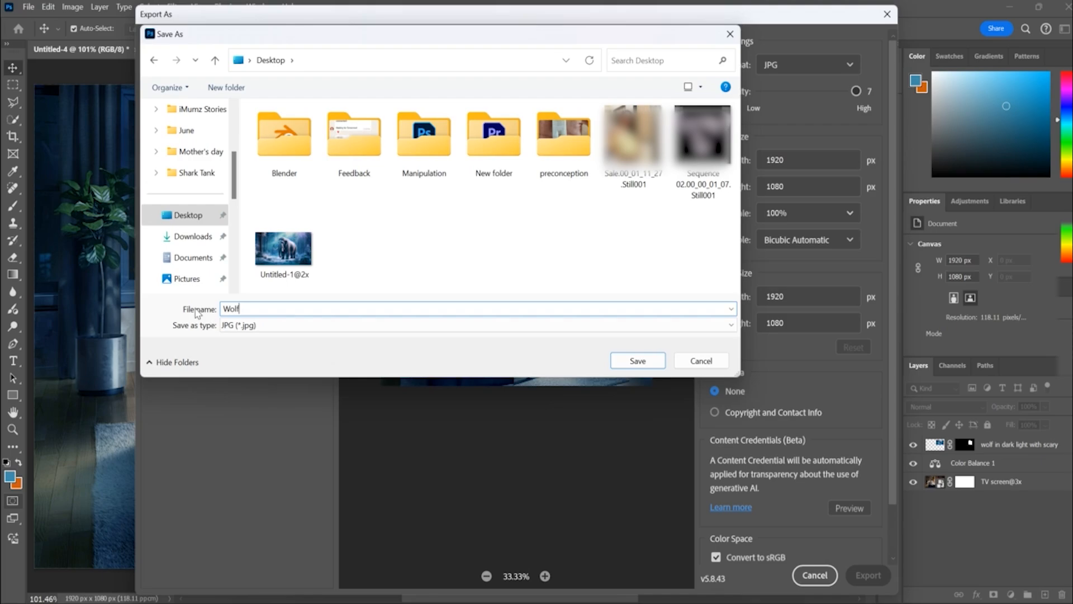
{"action": "key", "text": "Return"}
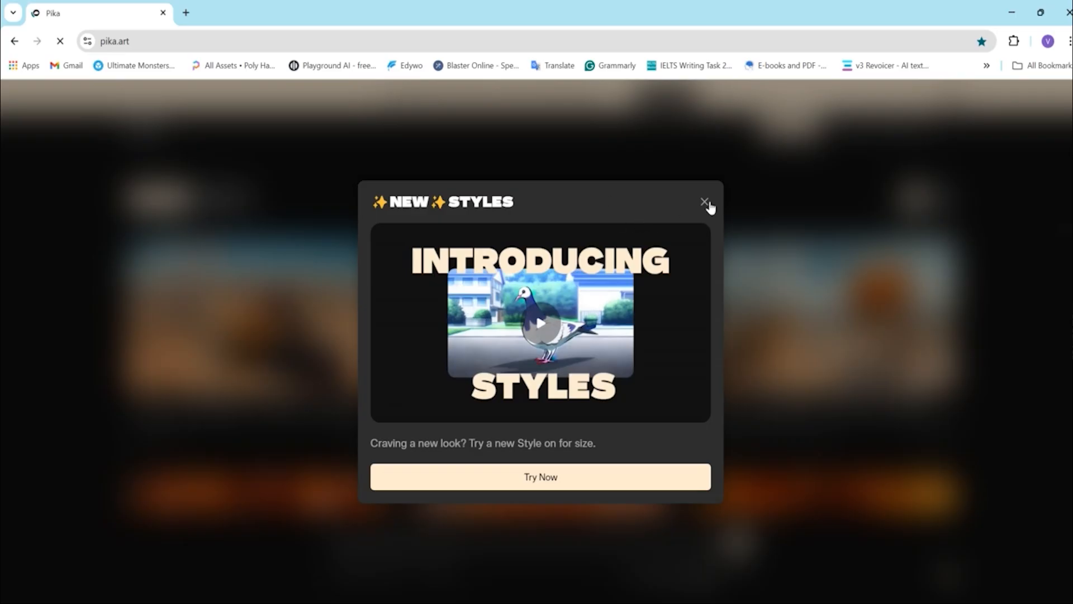
- Switch to the Pika website at pika.art in the browser and dismiss the new styles announcement
{"action": "left_click", "coordinate": [706, 203]}
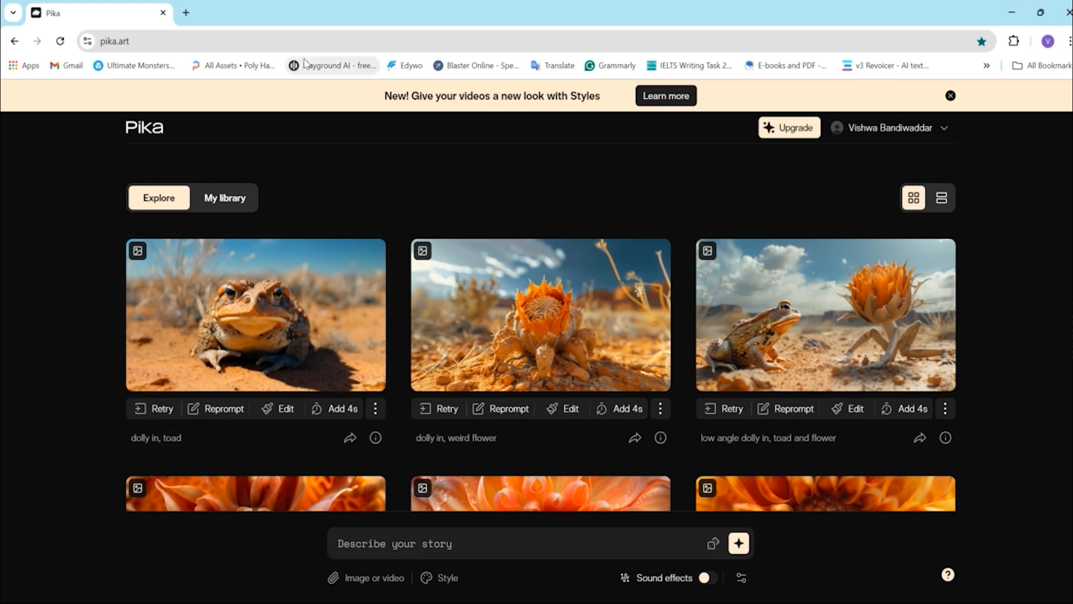
{"action": "left_click", "coordinate": [300, 38]}
{"action": "triple_click", "coordinate": [299, 38]}
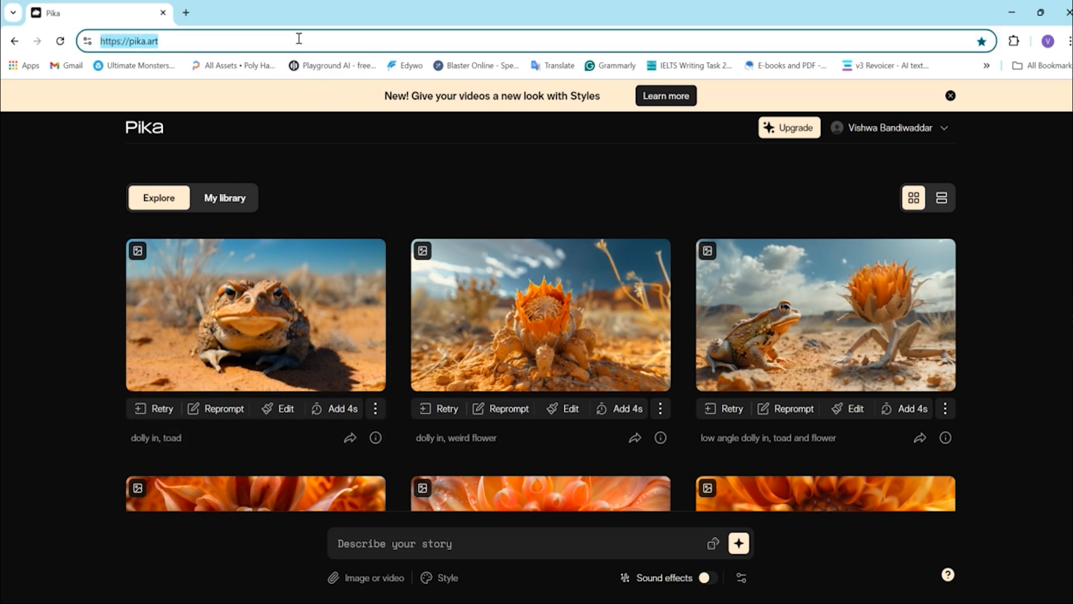
{"action": "left_click", "coordinate": [297, 191]}
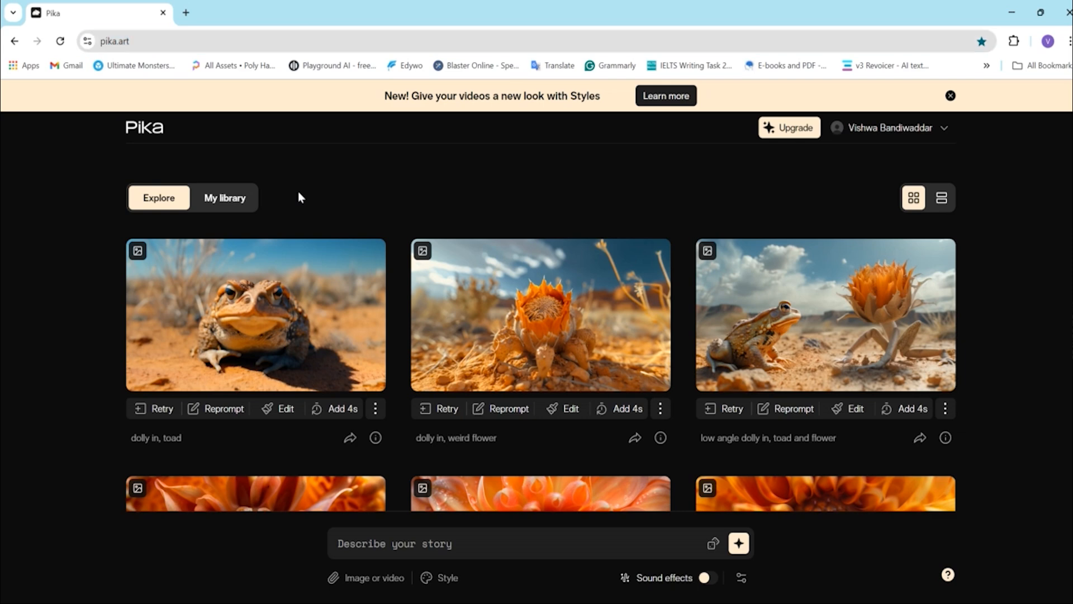
- Open the "dolly in, toad" clip for editing and replace its source with the Wolf image from the Desktop
{"action": "mouse_move", "coordinate": [262, 333]}
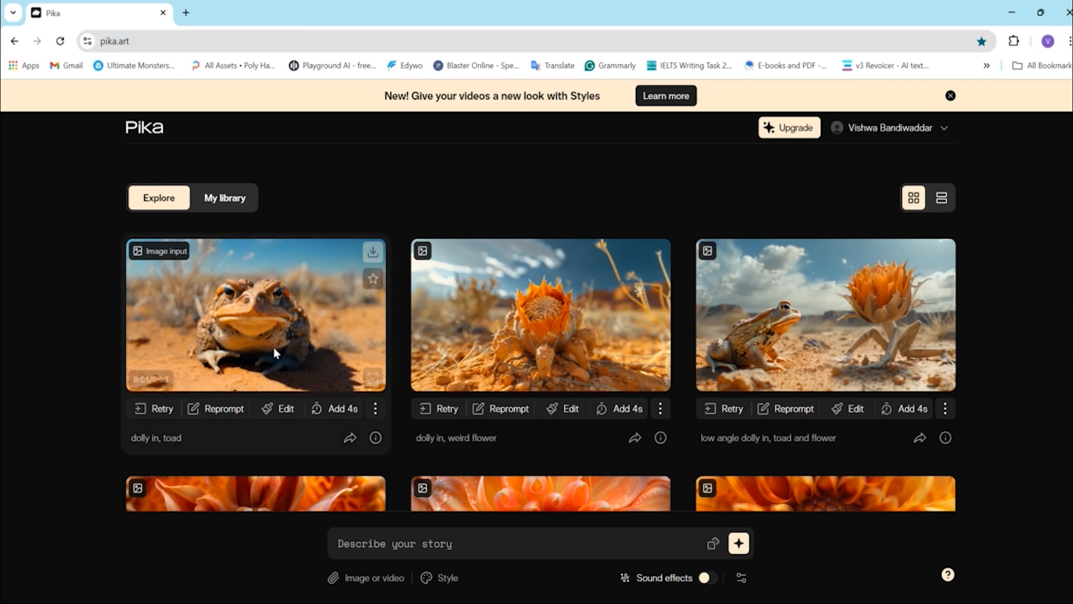
{"action": "left_click", "coordinate": [285, 411]}
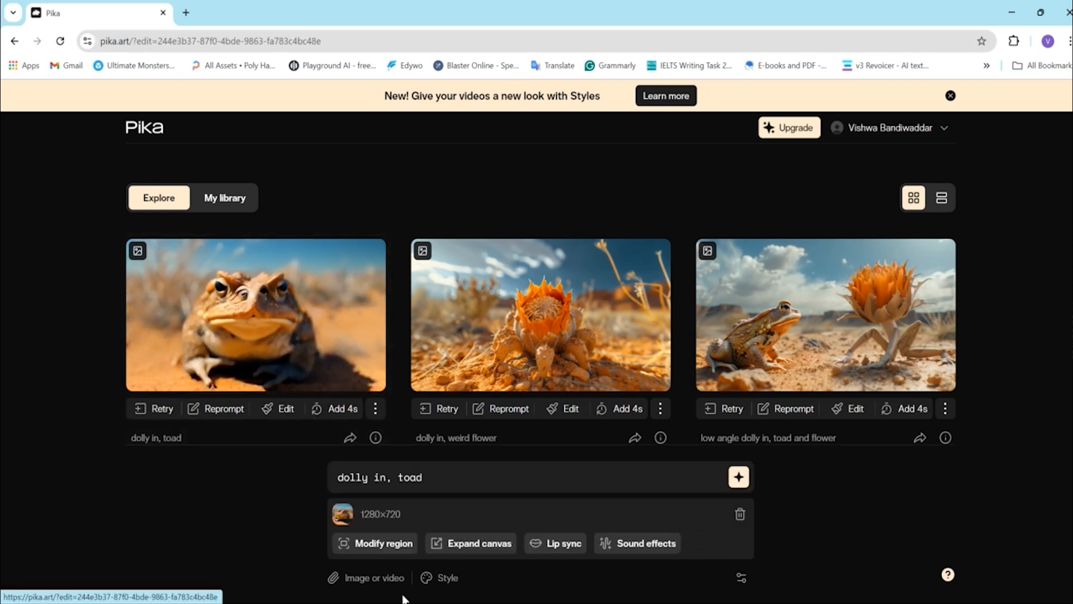
{"action": "scroll", "coordinate": [694, 541], "scroll_direction": "down", "scroll_amount": 2}
{"action": "left_click", "coordinate": [384, 578]}
{"action": "scroll", "coordinate": [503, 280], "scroll_direction": "down", "scroll_amount": 3}
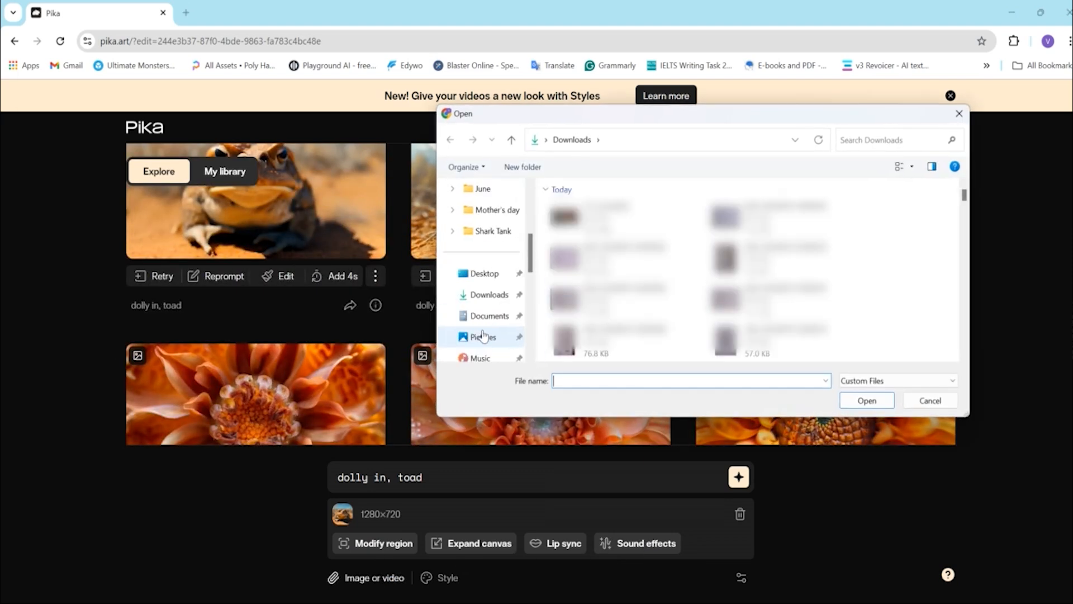
{"action": "left_click", "coordinate": [476, 275]}
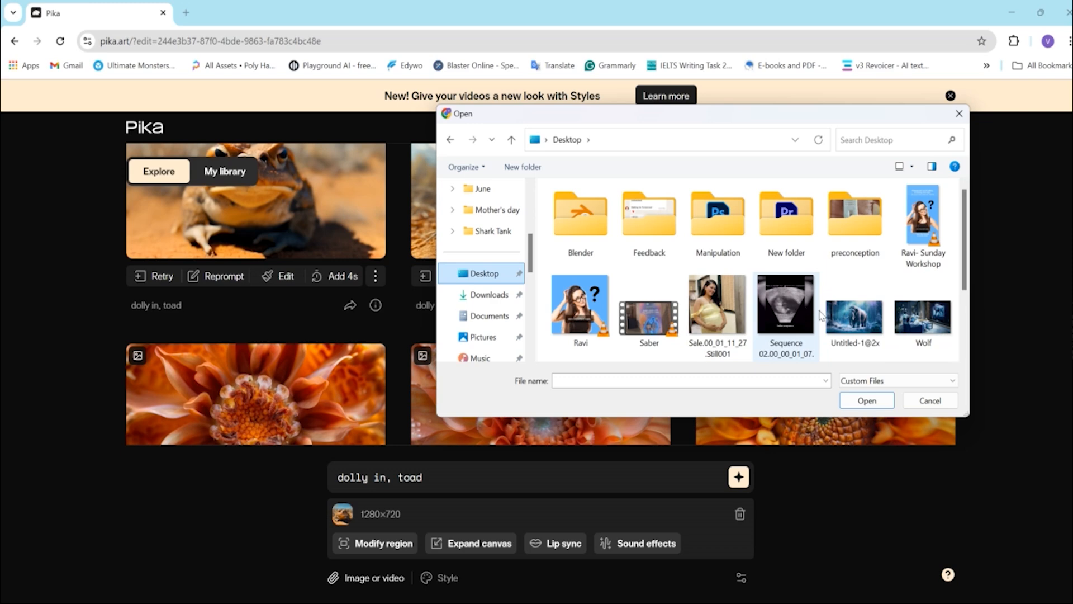
{"action": "left_click", "coordinate": [923, 314]}
{"action": "left_click", "coordinate": [867, 401]}
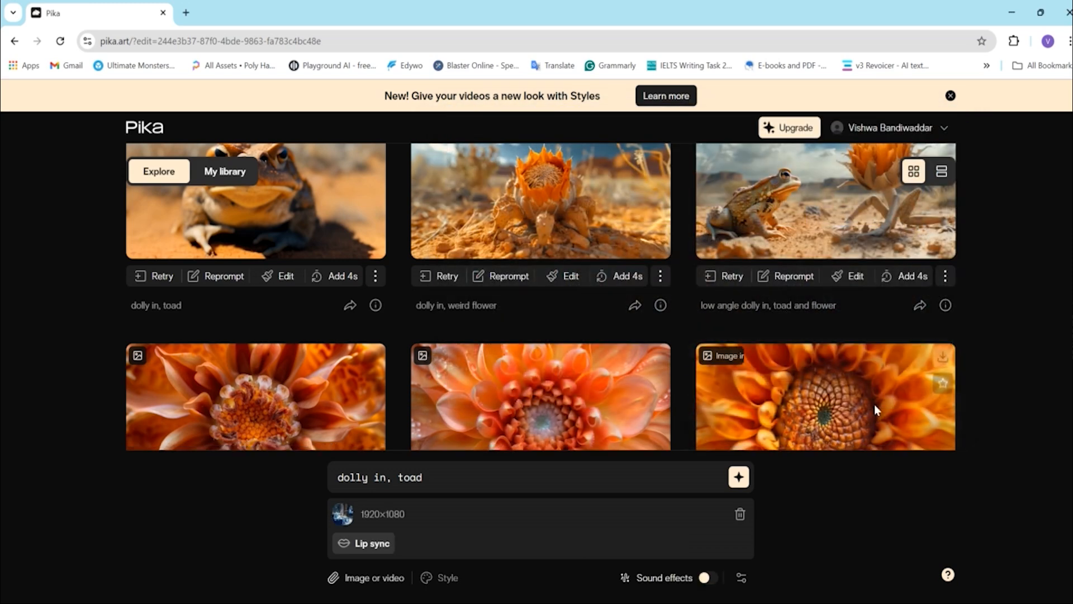
- Replace the prompt with "make wolf scaring the people who are watching the tv" and generate the video
{"action": "triple_click", "coordinate": [451, 484]}
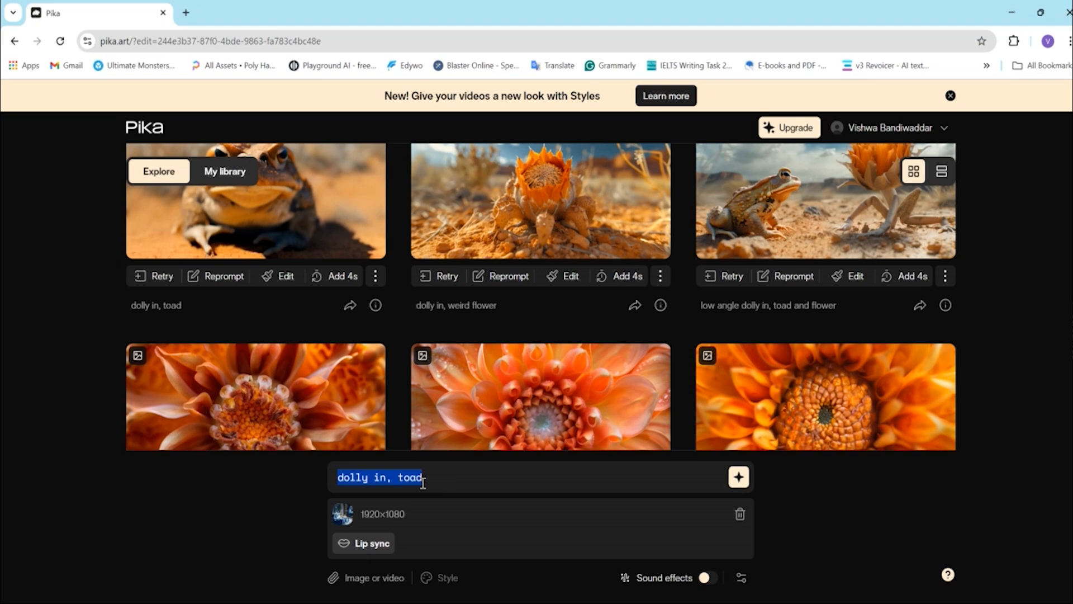
{"action": "type", "text": "make wolf scroing the people siting"}
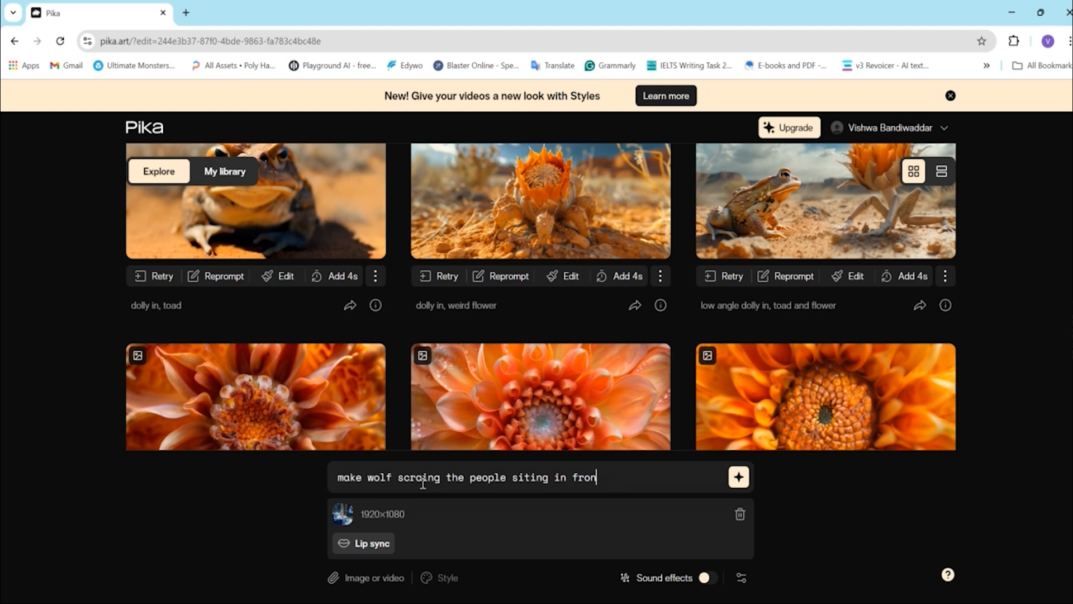
{"action": "double_click", "coordinate": [423, 483]}
{"action": "type", "text": "scaring"}
{"action": "key", "text": "End"}
{"action": "key", "text": "BackSpace"}
{"action": "type", "text": "who are watching the tv"}
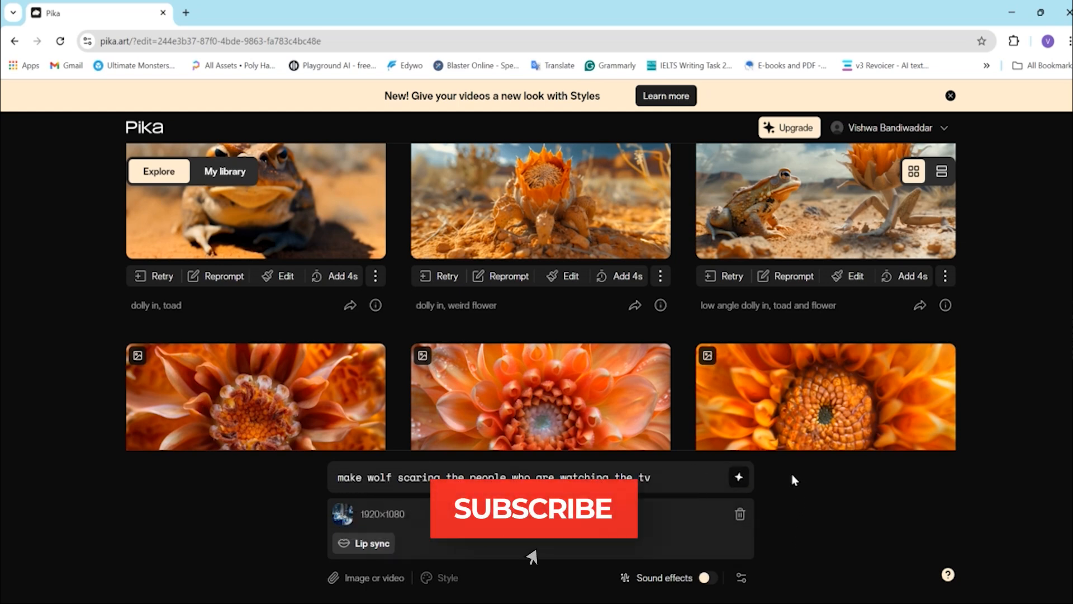
{"action": "key", "text": "Return"}
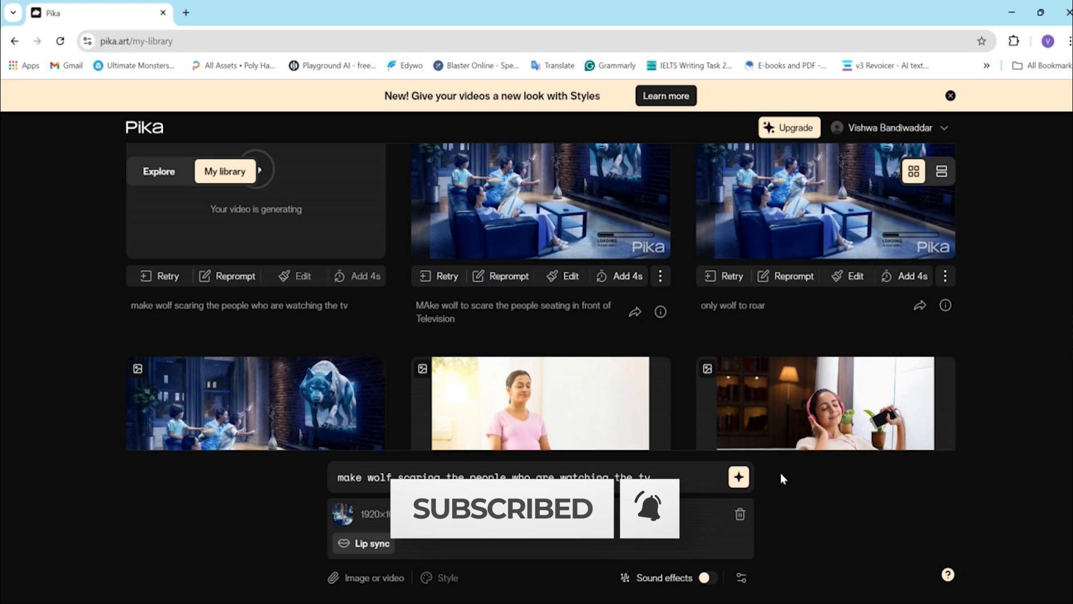
- Preview the newly generated wolf video in My library and download it
{"action": "left_click", "coordinate": [660, 276]}
{"action": "left_click", "coordinate": [814, 511]}
{"action": "scroll", "coordinate": [308, 346], "scroll_direction": "up", "scroll_amount": 4}
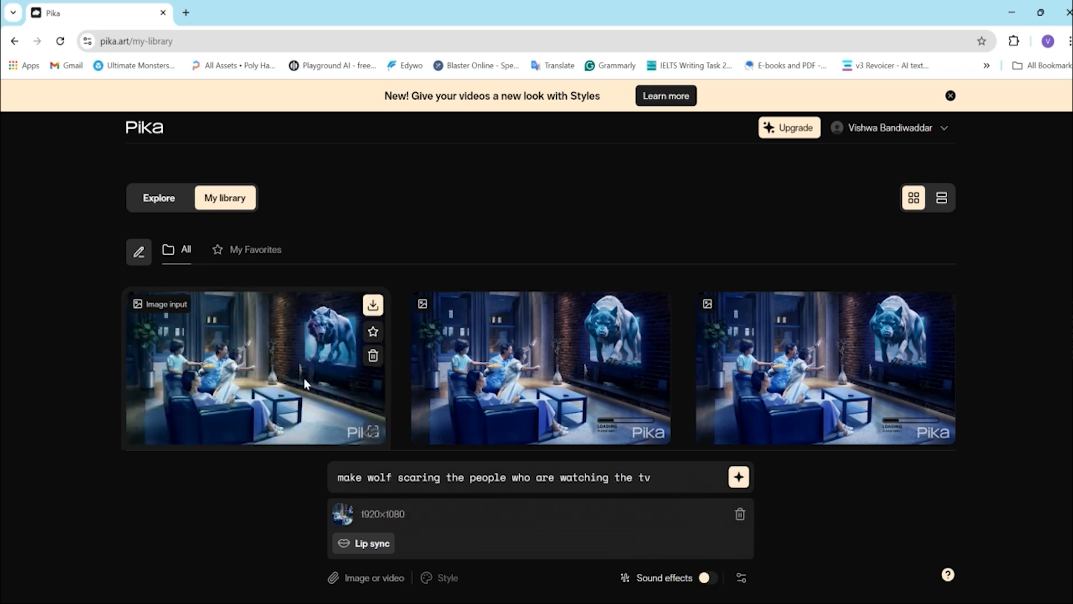
{"action": "left_click", "coordinate": [372, 441]}
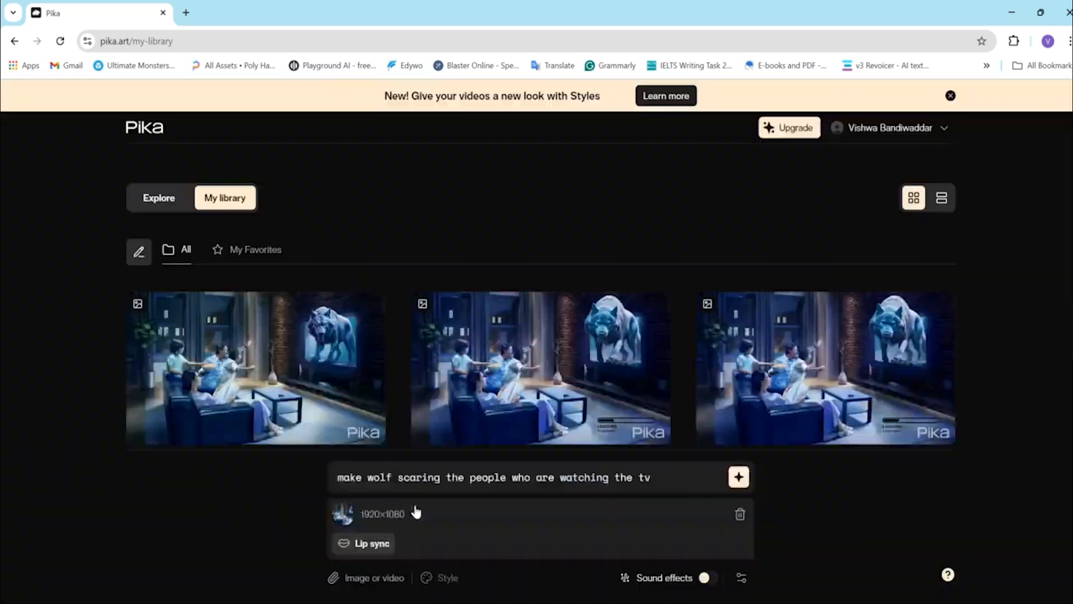
{"action": "left_click", "coordinate": [438, 506]}
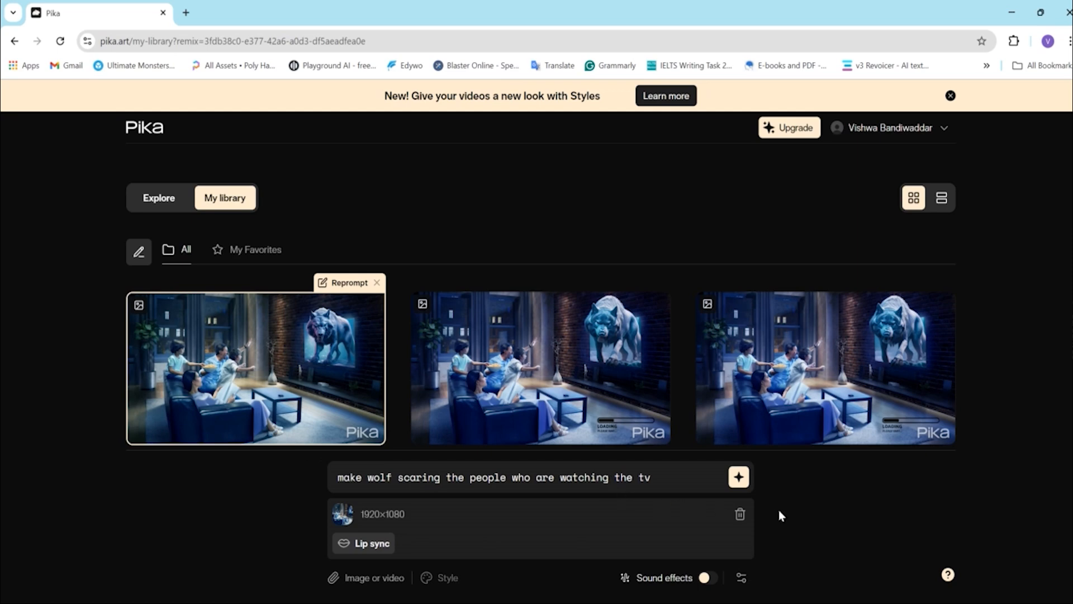
{"action": "mouse_move", "coordinate": [373, 327]}
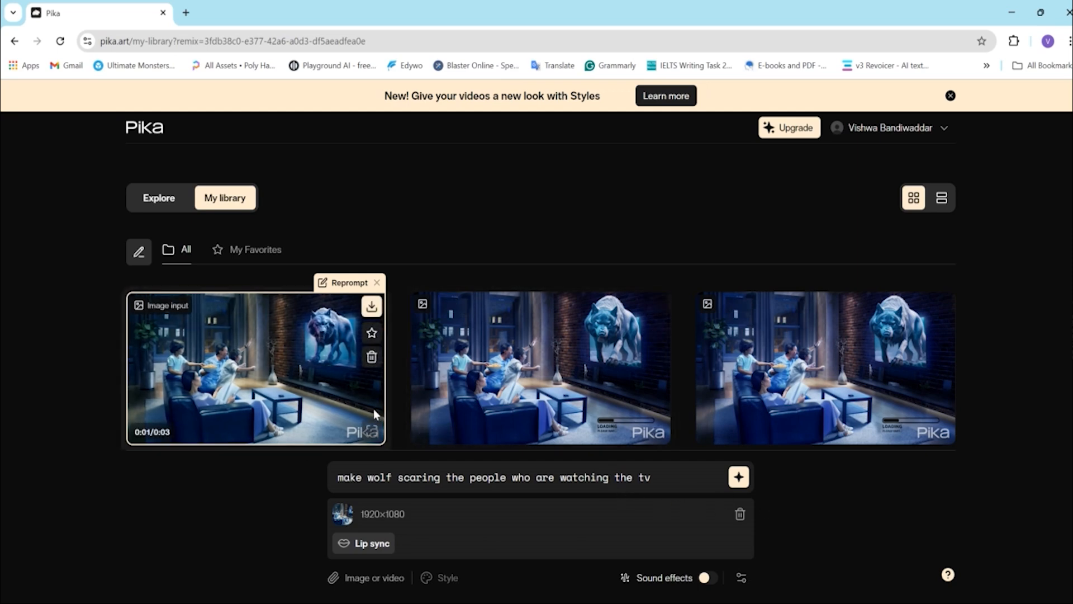
{"action": "left_click", "coordinate": [372, 307]}
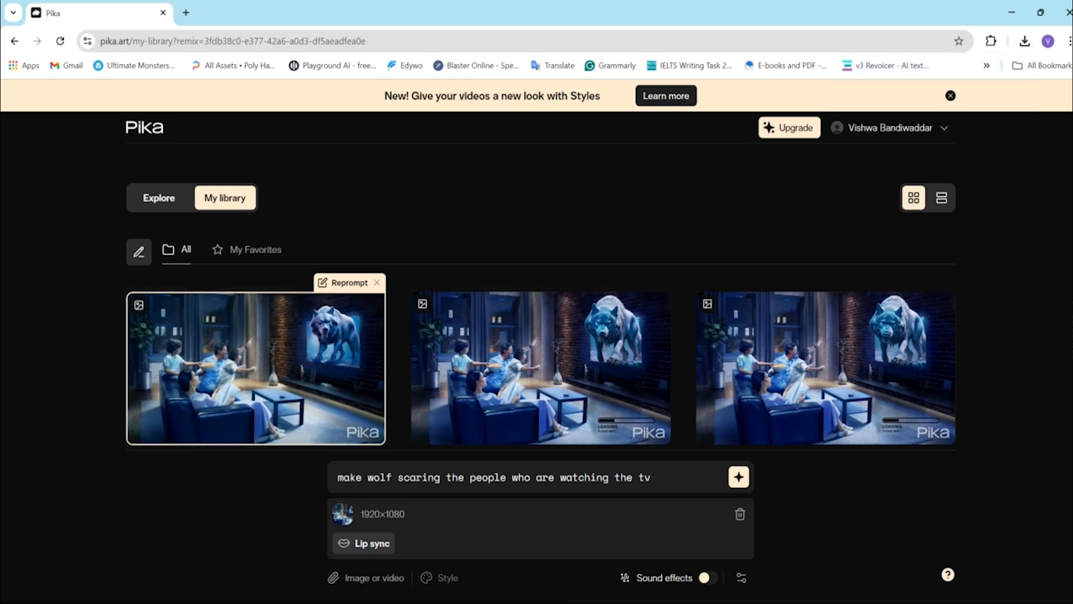
- Switch to Adobe Premiere Pro and play back the sequence with the Pika clip stacked above Wolf.jpg
{"action": "left_click", "coordinate": [703, 603]}
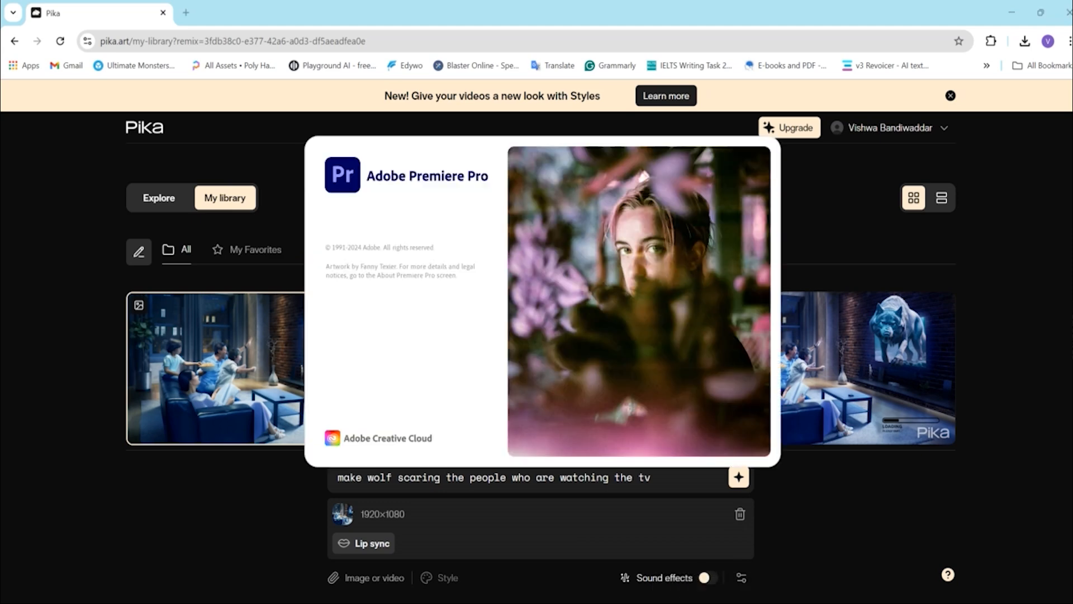
{"action": "left_click", "coordinate": [480, 348]}
{"action": "left_click", "coordinate": [491, 360]}
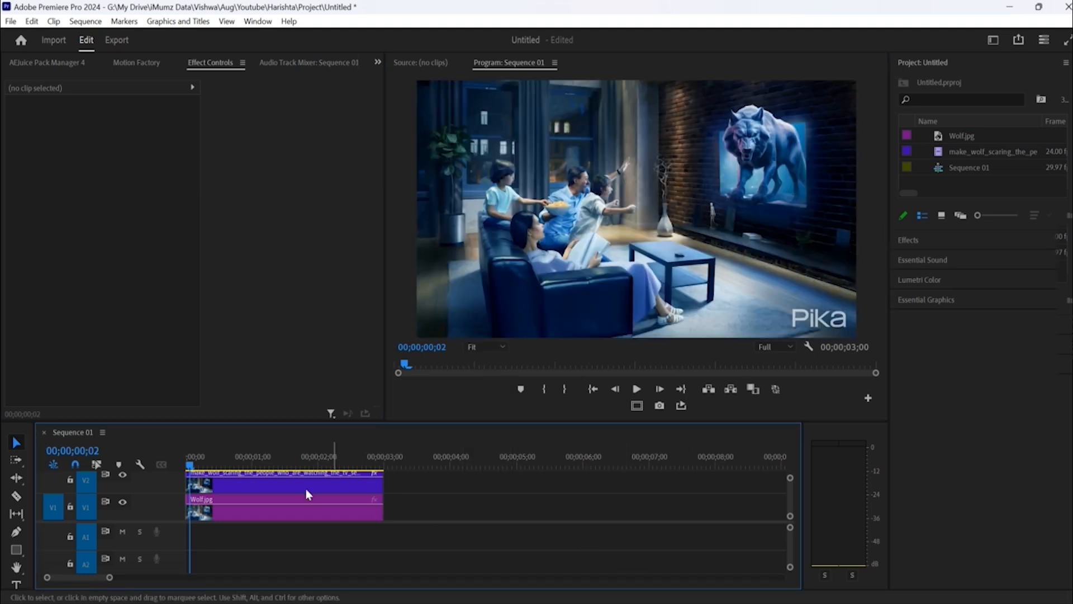
{"action": "key", "text": "space"}
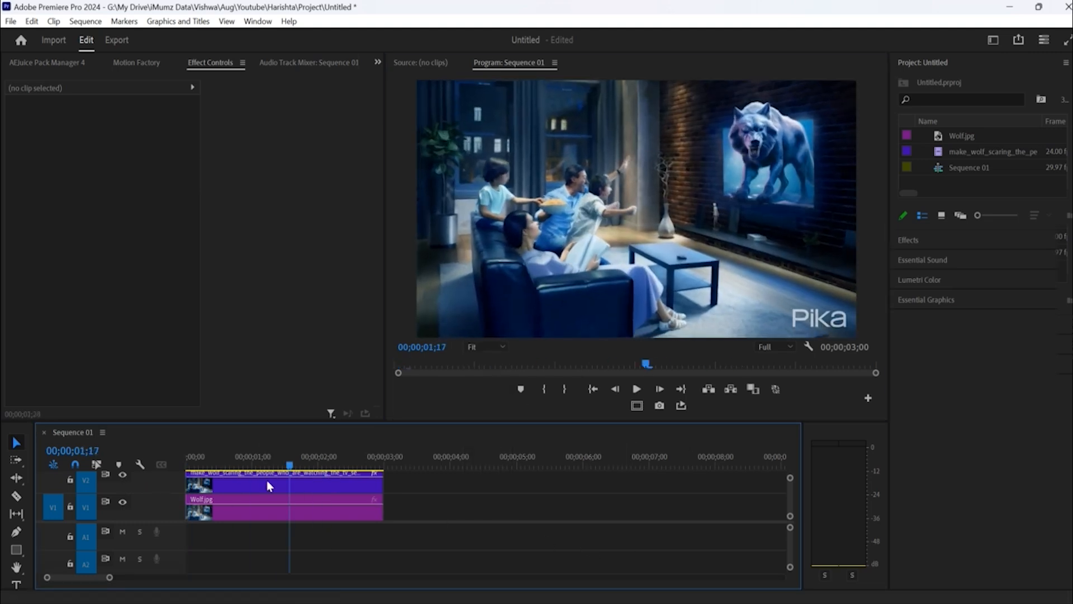
- Draw a free-form opacity mask on the Pika clip around the television and brick wall, with a mask feather of 64
{"action": "left_click", "coordinate": [279, 483]}
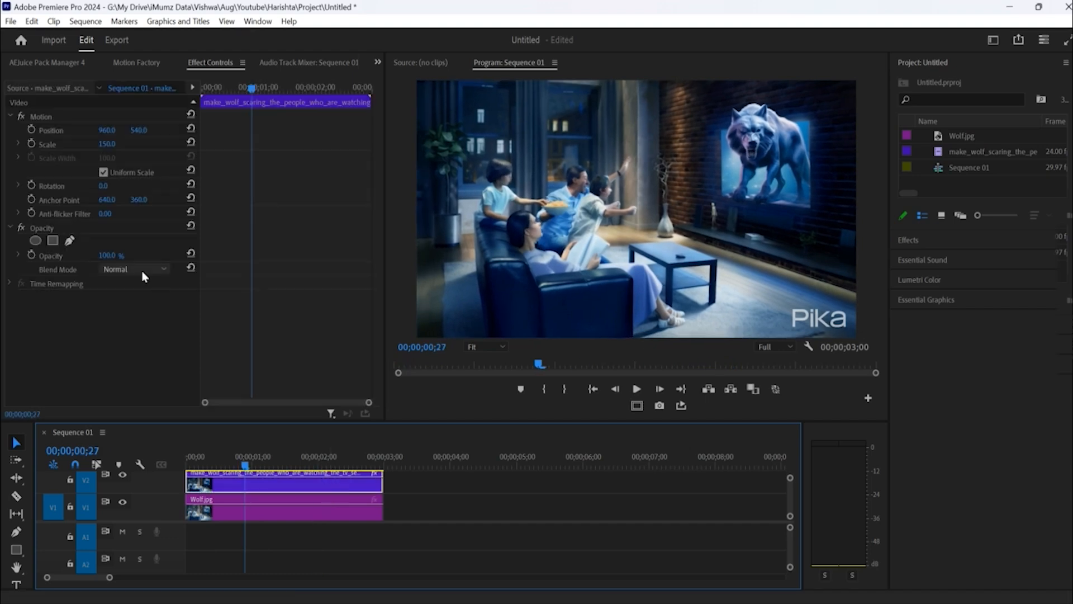
{"action": "left_click", "coordinate": [70, 241]}
{"action": "left_click", "coordinate": [484, 347]}
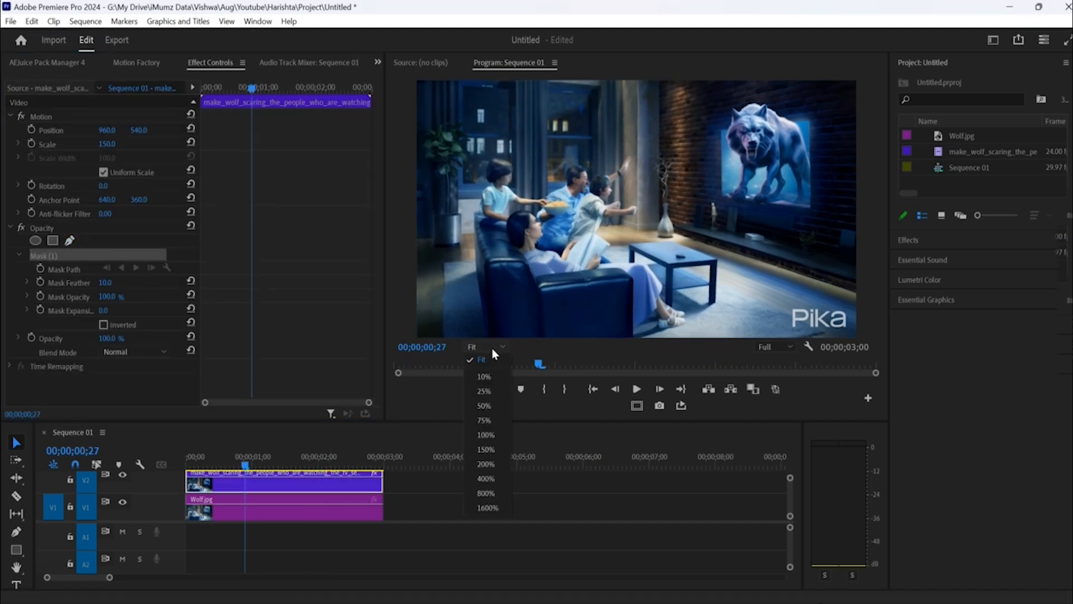
{"action": "left_click", "coordinate": [485, 391]}
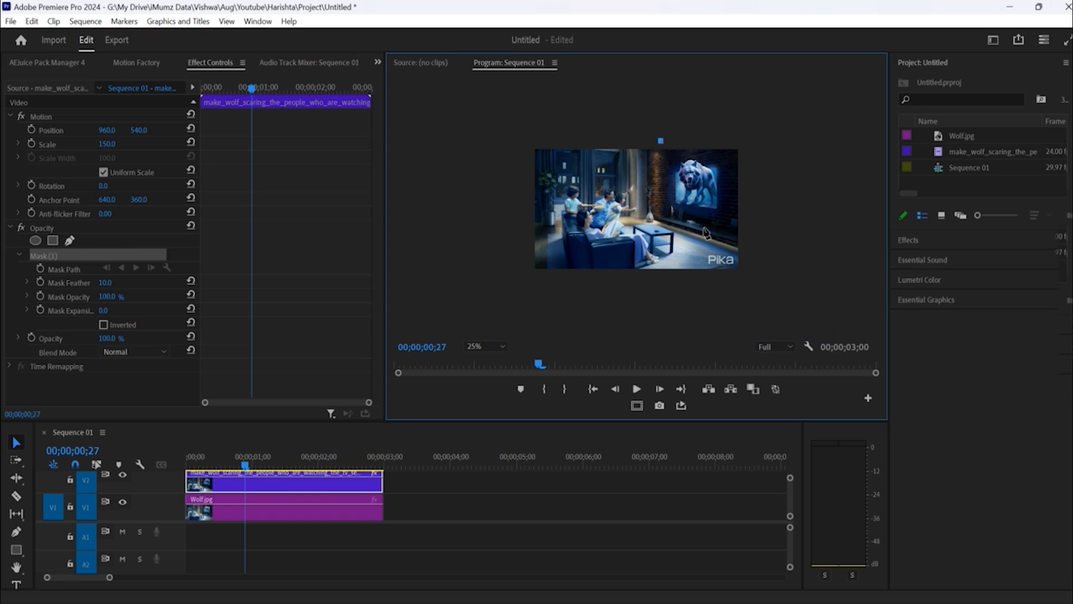
{"action": "scroll", "coordinate": [707, 232], "scroll_direction": "up", "scroll_amount": 6}
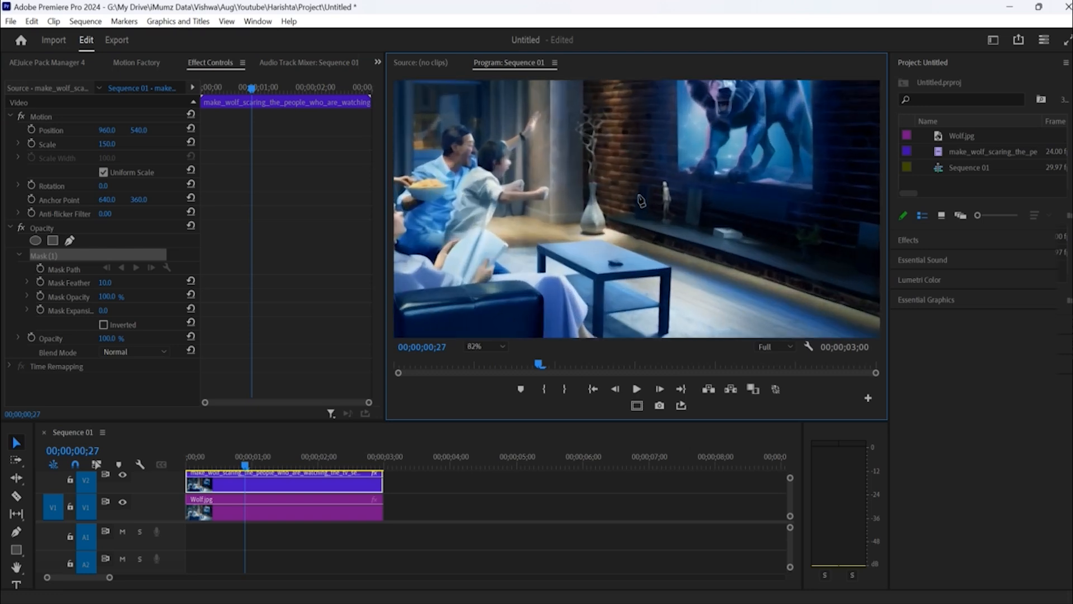
{"action": "scroll", "coordinate": [639, 183], "scroll_direction": "down", "scroll_amount": 3}
{"action": "left_click", "coordinate": [808, 209]}
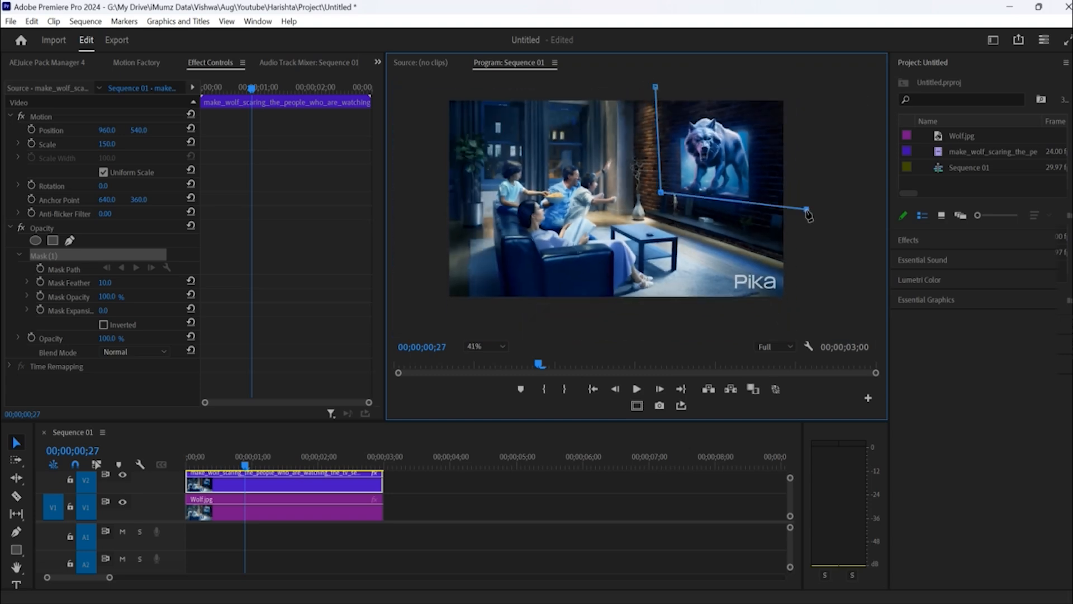
{"action": "left_click", "coordinate": [792, 257]}
{"action": "left_click", "coordinate": [812, 93]}
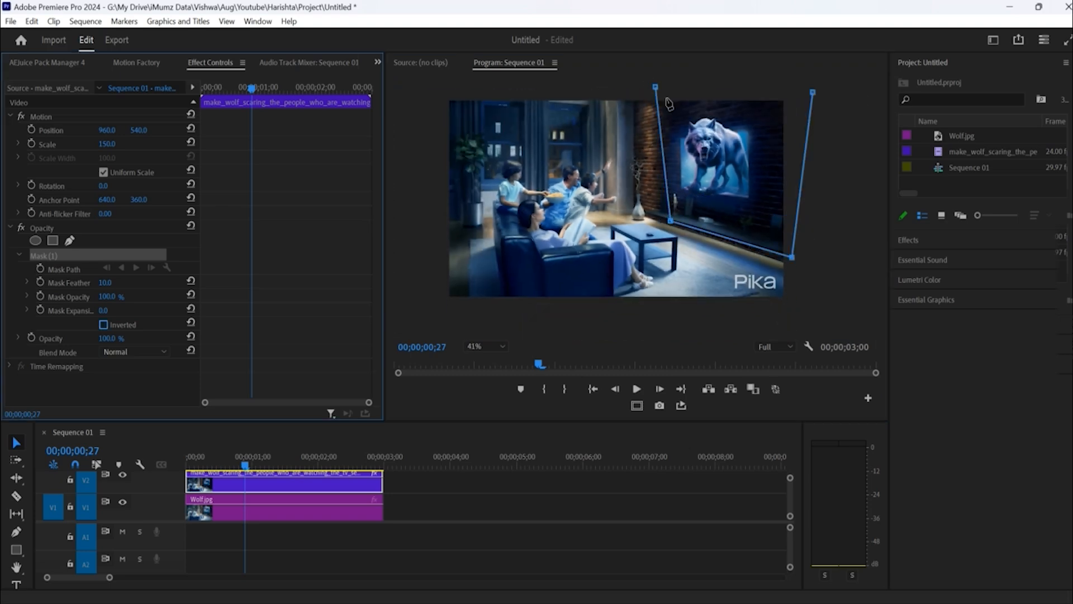
{"action": "left_click", "coordinate": [656, 87]}
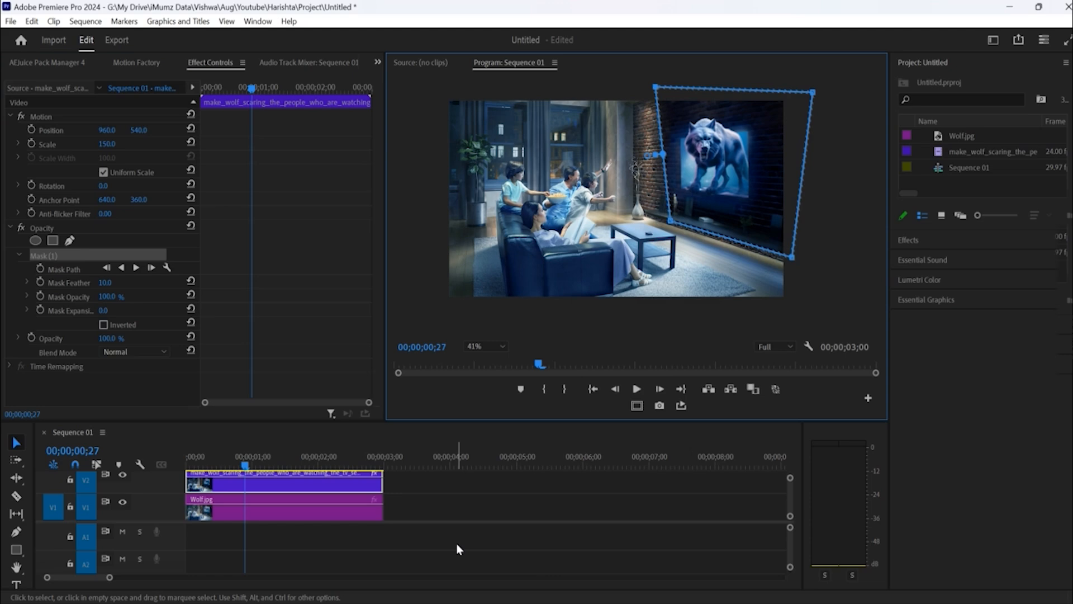
{"action": "left_click_drag", "start_coordinate": [103, 282], "coordinate": [116, 282]}
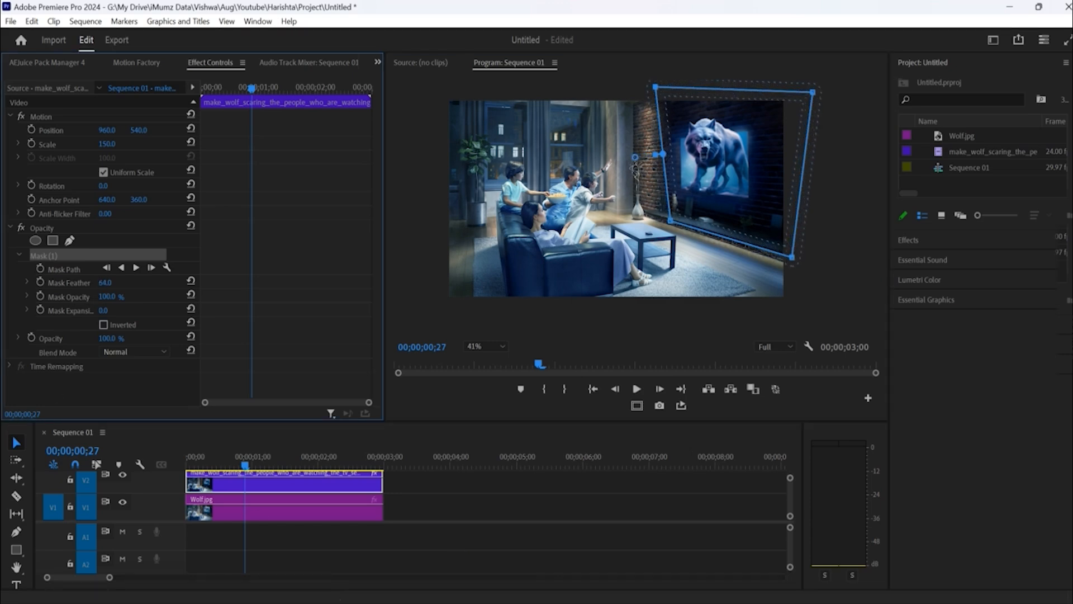
{"action": "left_click", "coordinate": [569, 550]}
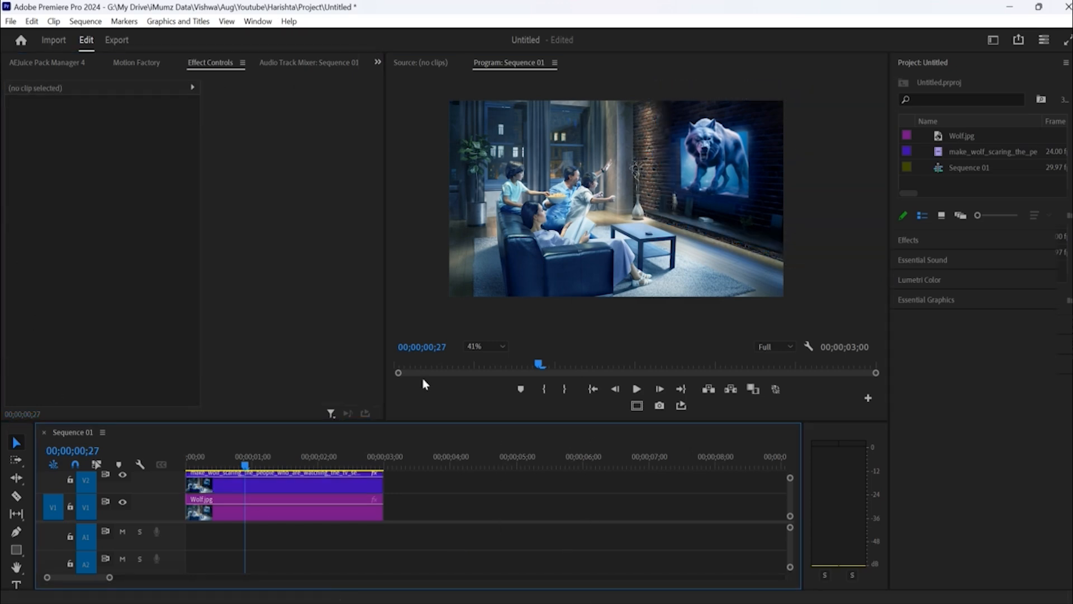
- Lower the Pika clip's opacity to 23% at the sequence's last frame, 00;00;02;29, to compare it with the still image
{"action": "left_click_drag", "start_coordinate": [246, 466], "coordinate": [383, 465]}
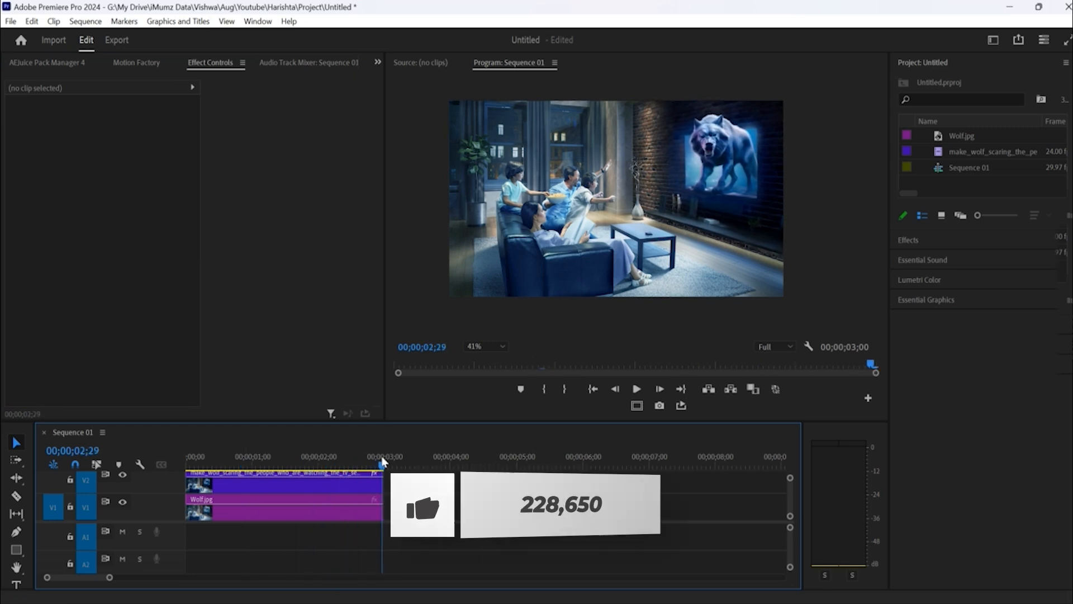
{"action": "left_click", "coordinate": [358, 490]}
{"action": "left_click_drag", "start_coordinate": [120, 338], "coordinate": [84, 338]}
{"action": "scroll", "coordinate": [737, 134], "scroll_direction": "up", "scroll_amount": 5}
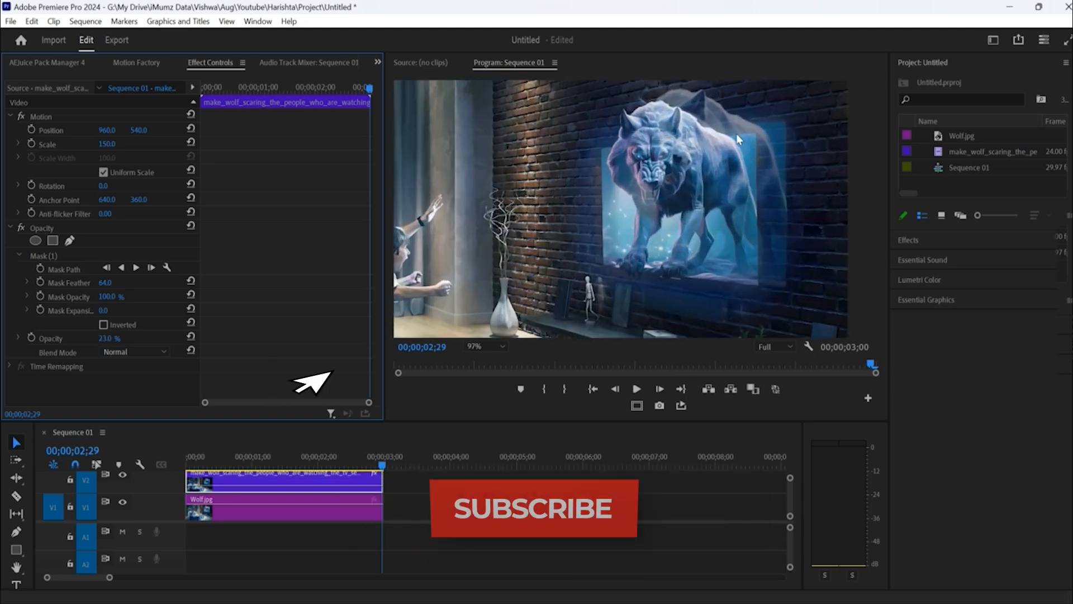
- Add position and scale keyframes to the Wolf.jpg clip at its last and first frames
{"action": "left_click", "coordinate": [270, 506]}
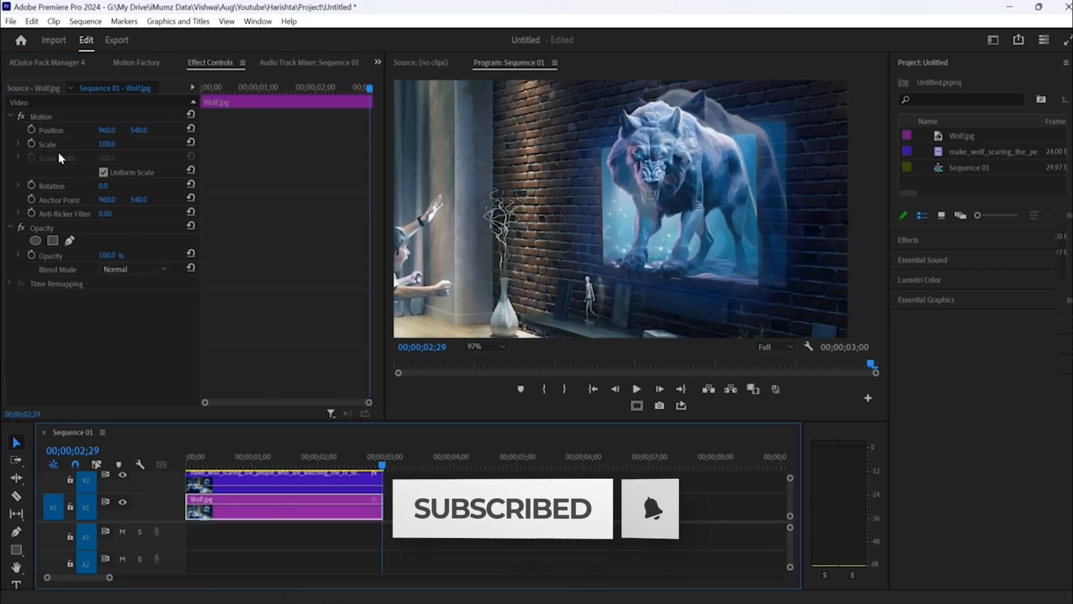
{"action": "left_click", "coordinate": [31, 144]}
{"action": "left_click", "coordinate": [31, 130]}
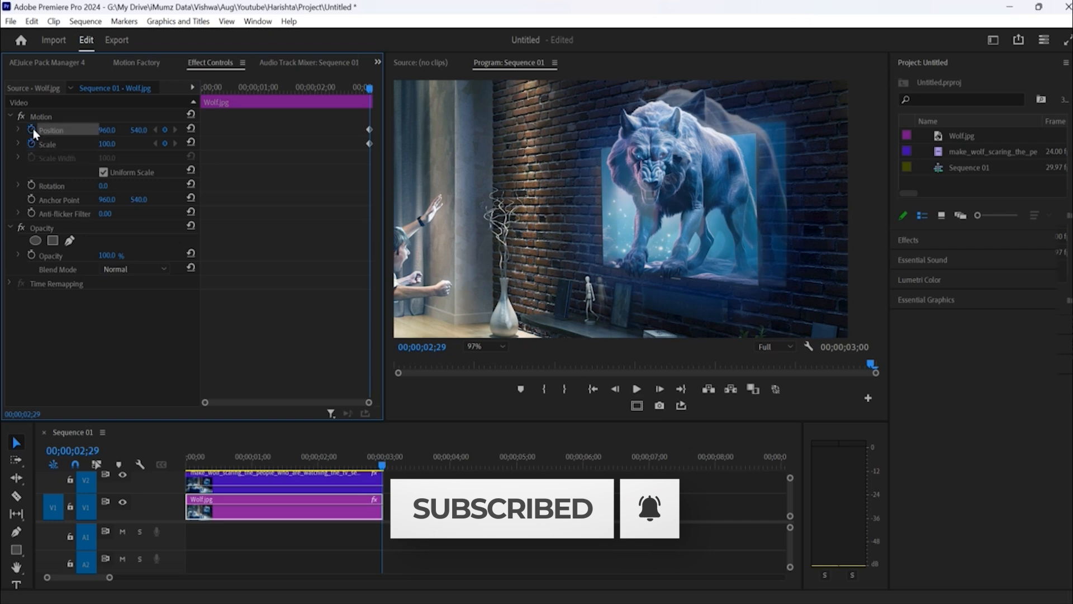
{"action": "key", "text": "Home"}
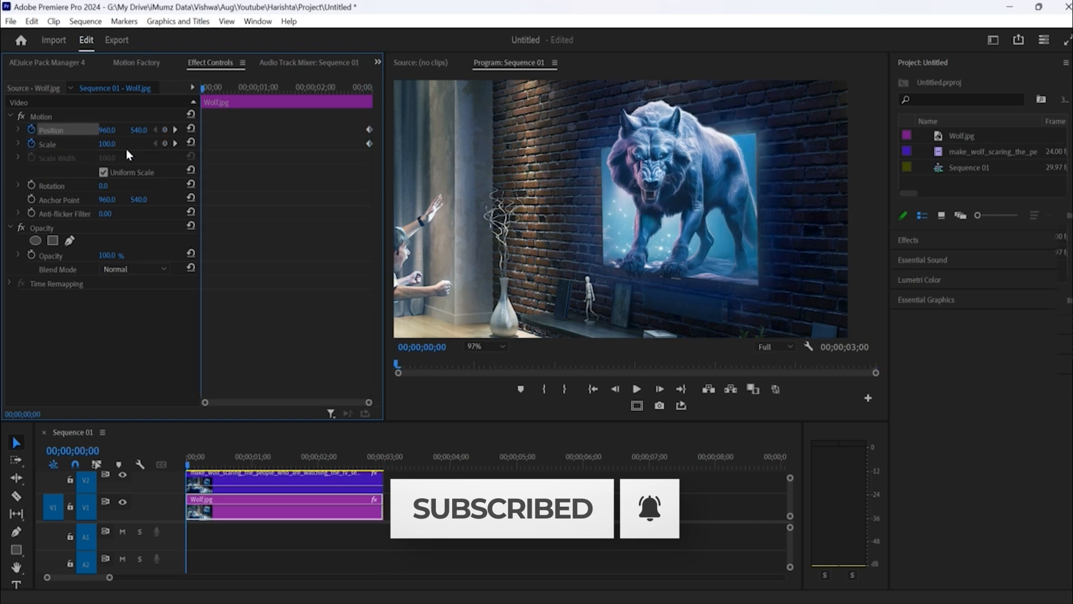
{"action": "left_click", "coordinate": [175, 144]}
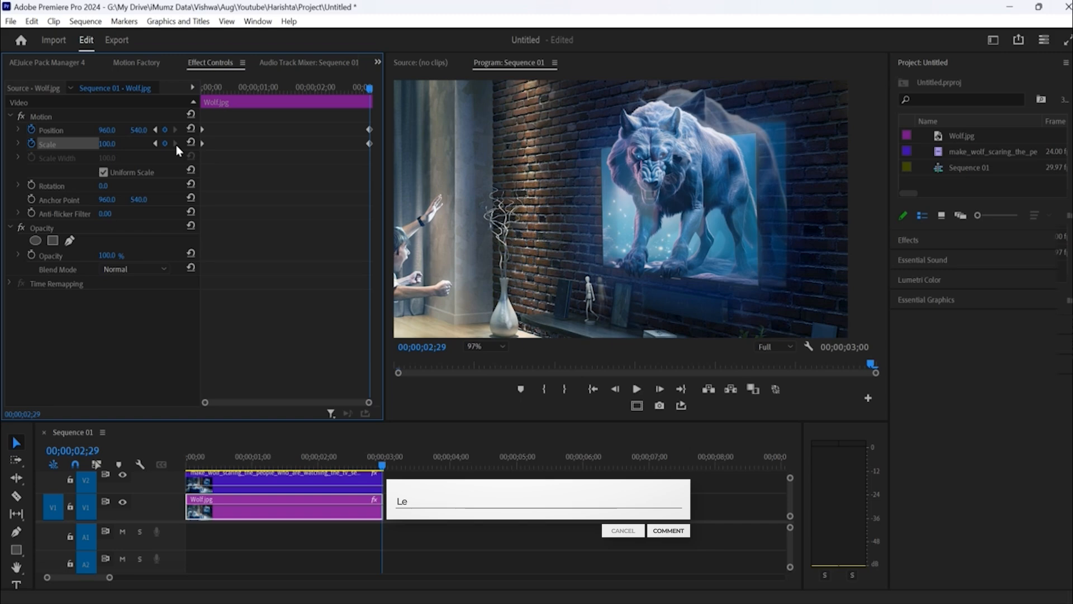
- At the last frame, set Wolf.jpg's scale to 110 and vertical position to 546 to align it with the Pika clip
{"action": "left_click_drag", "start_coordinate": [104, 144], "coordinate": [110, 144]}
{"action": "scroll", "coordinate": [637, 201], "scroll_direction": "up", "scroll_amount": 4}
{"action": "left_click_drag", "start_coordinate": [615, 201], "coordinate": [626, 285]}
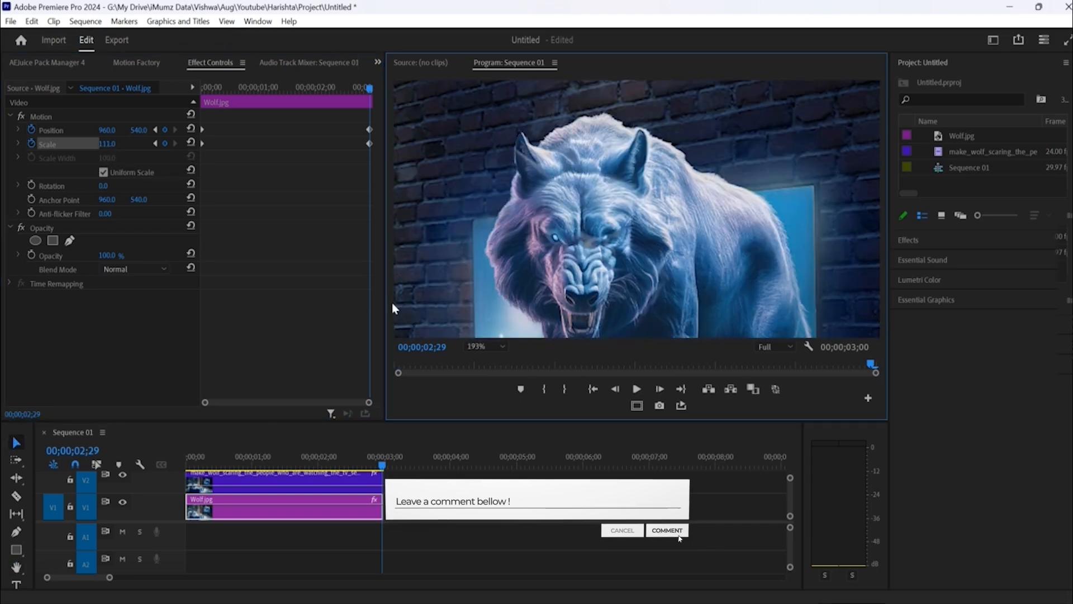
{"action": "left_click", "coordinate": [321, 482]}
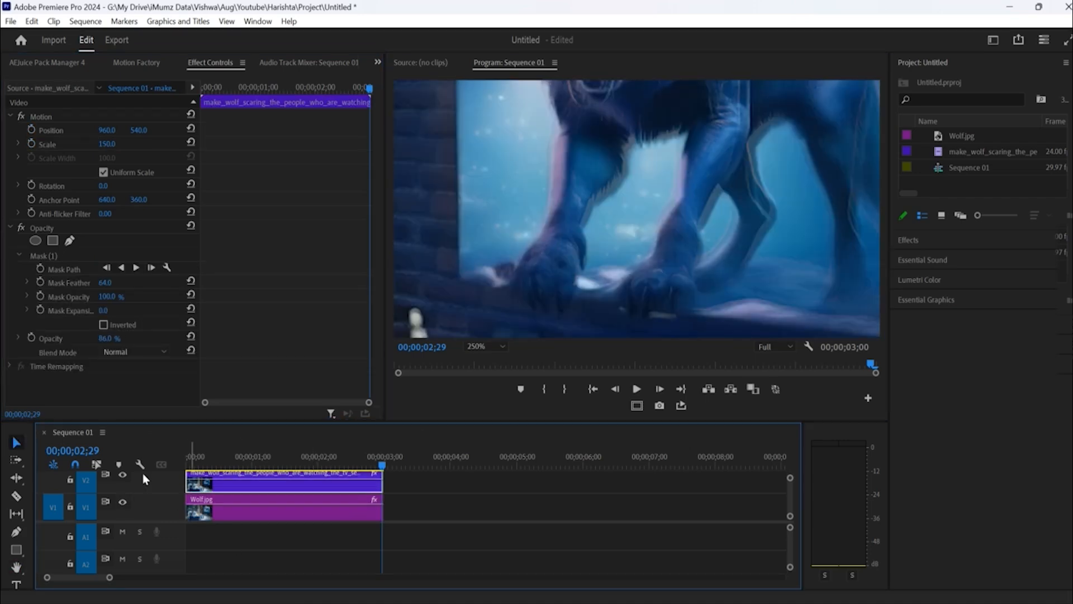
{"action": "left_click", "coordinate": [241, 510]}
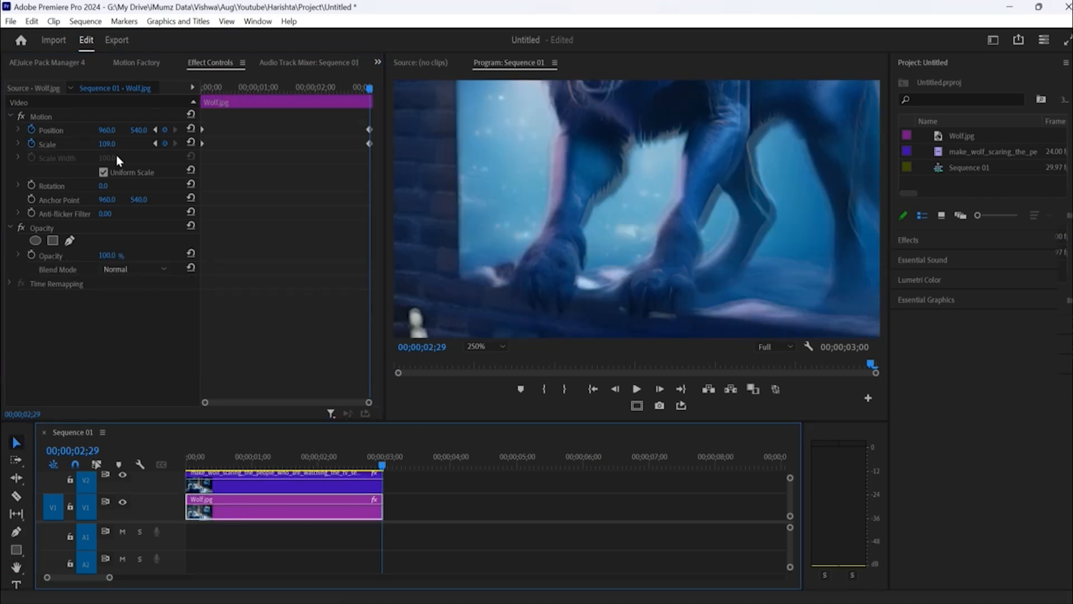
{"action": "mouse_move", "coordinate": [107, 144]}
{"action": "left_mouse_down"}
{"action": "mouse_move", "coordinate": [104, 131]}
{"action": "mouse_move", "coordinate": [142, 130]}
{"action": "mouse_move", "coordinate": [111, 131]}
{"action": "left_mouse_up"}
{"action": "left_click", "coordinate": [107, 145]}
{"action": "type", "text": "110"}
{"action": "key", "text": "Return"}
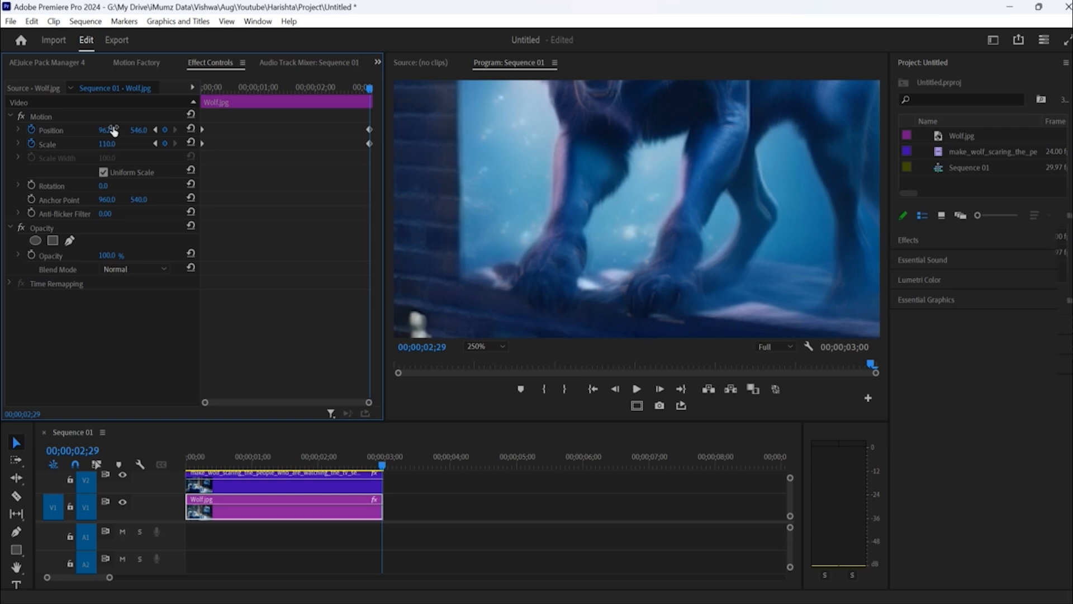
- Fit the whole frame in the preview and restore the Pika clip's opacity to 100%
{"action": "left_click", "coordinate": [486, 347]}
{"action": "left_click", "coordinate": [487, 359]}
{"action": "left_click", "coordinate": [528, 524]}
{"action": "left_click", "coordinate": [253, 511]}
{"action": "left_click", "coordinate": [260, 484]}
{"action": "left_click_drag", "start_coordinate": [107, 339], "coordinate": [73, 339]}
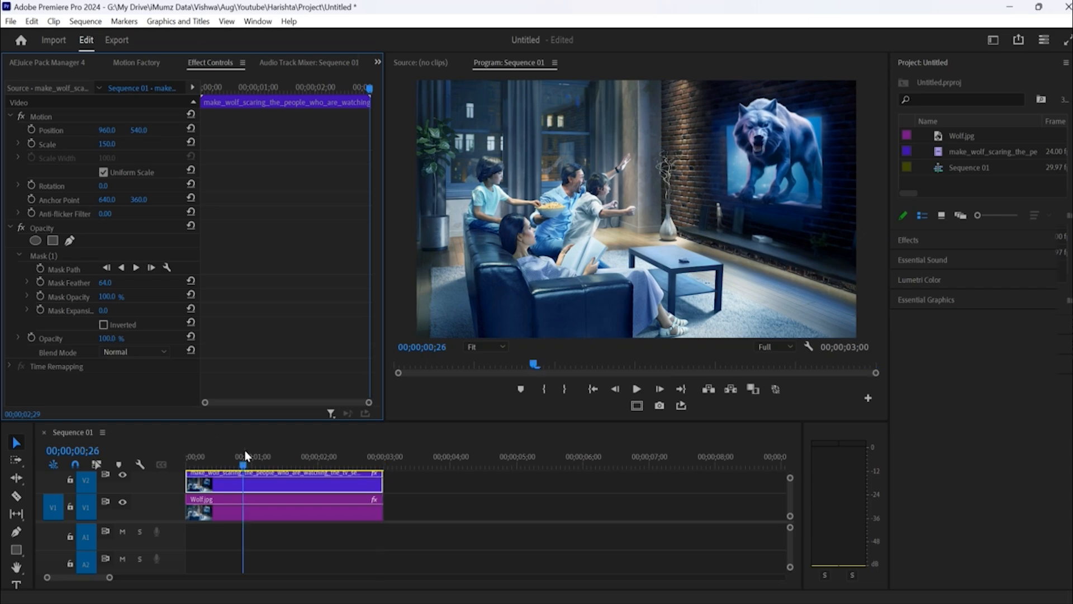
- Play the finished sequence full screen from the beginning
{"action": "left_click_drag", "start_coordinate": [246, 455], "coordinate": [148, 433]}
{"action": "key", "text": "ctrl+grave"}
{"action": "key", "text": "space"}
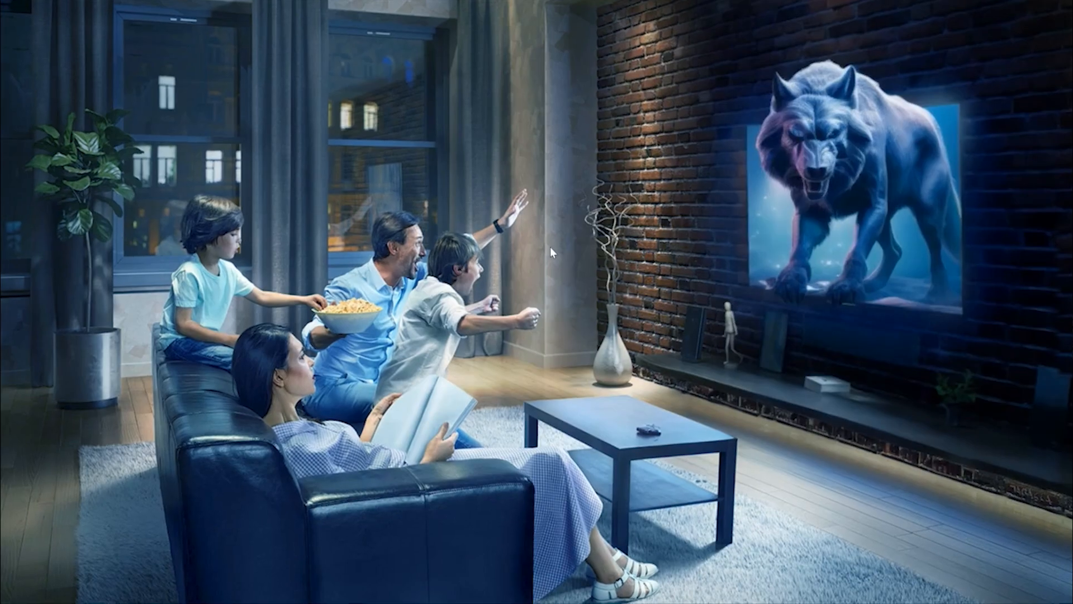